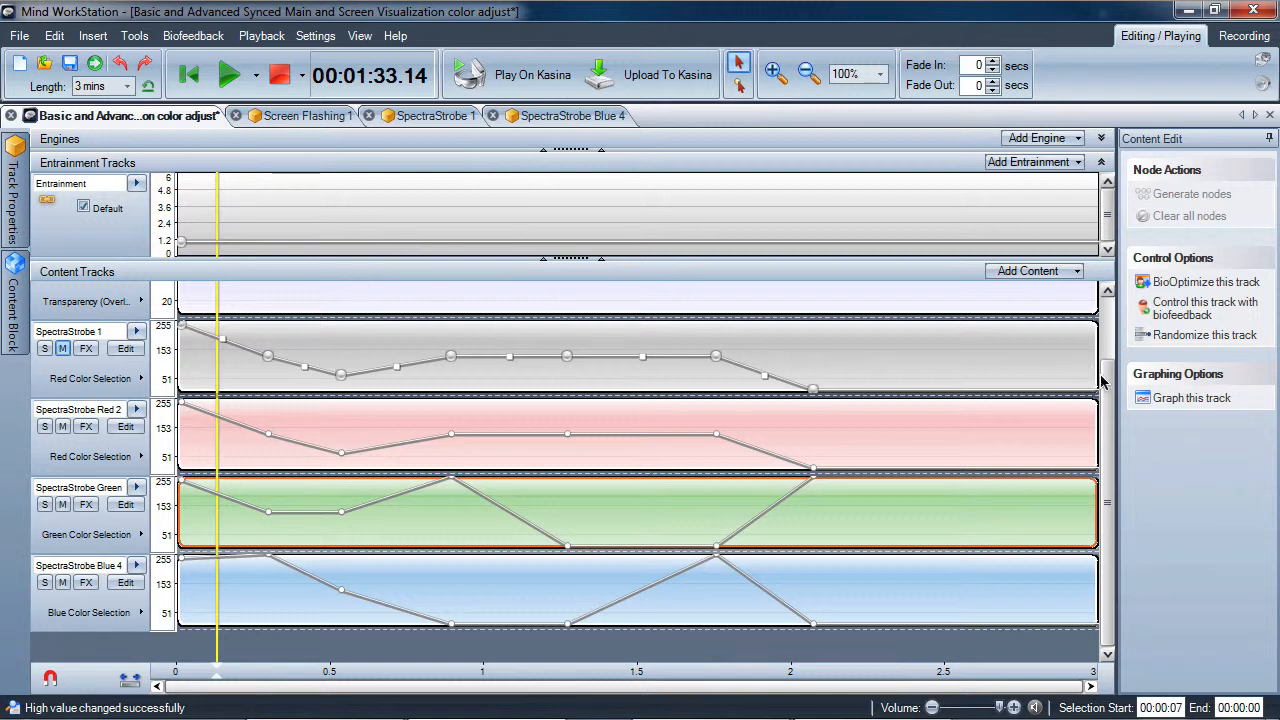
Open the Screen Flashing 1 block for editing and shrink the program window to free desktop space beside it.
scroll(1110, 390, up, 1)
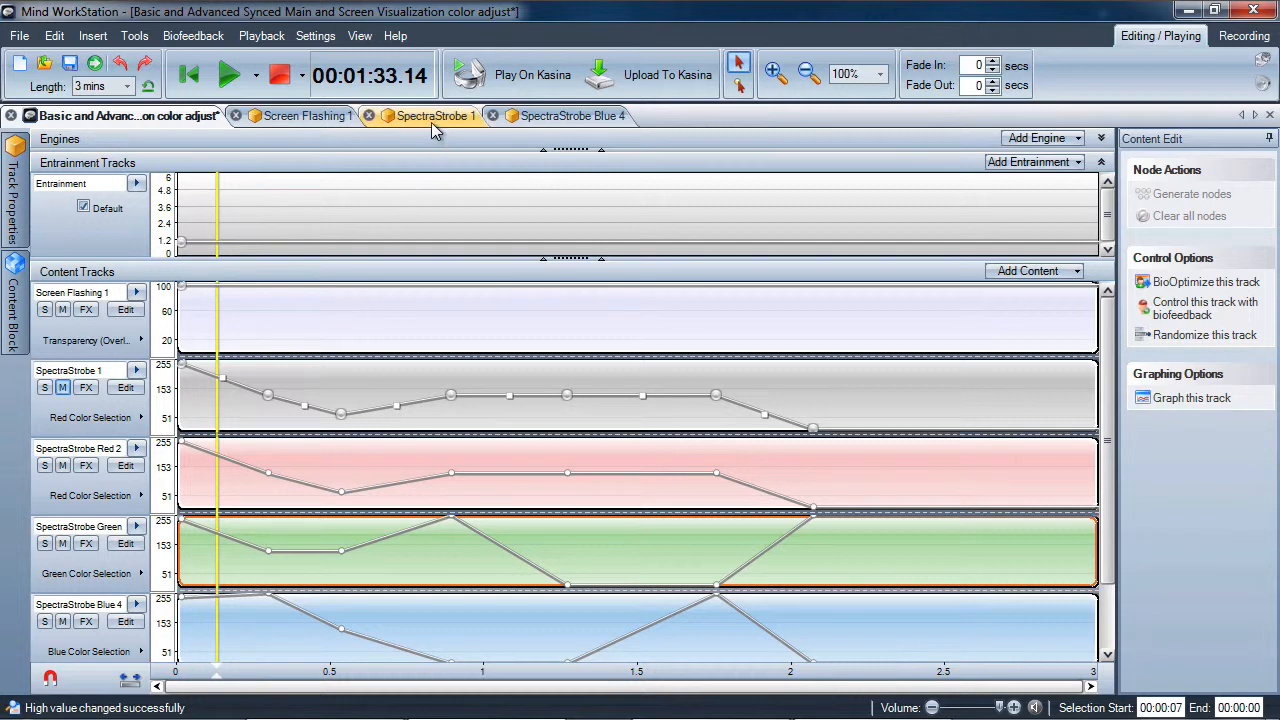
click(295, 116)
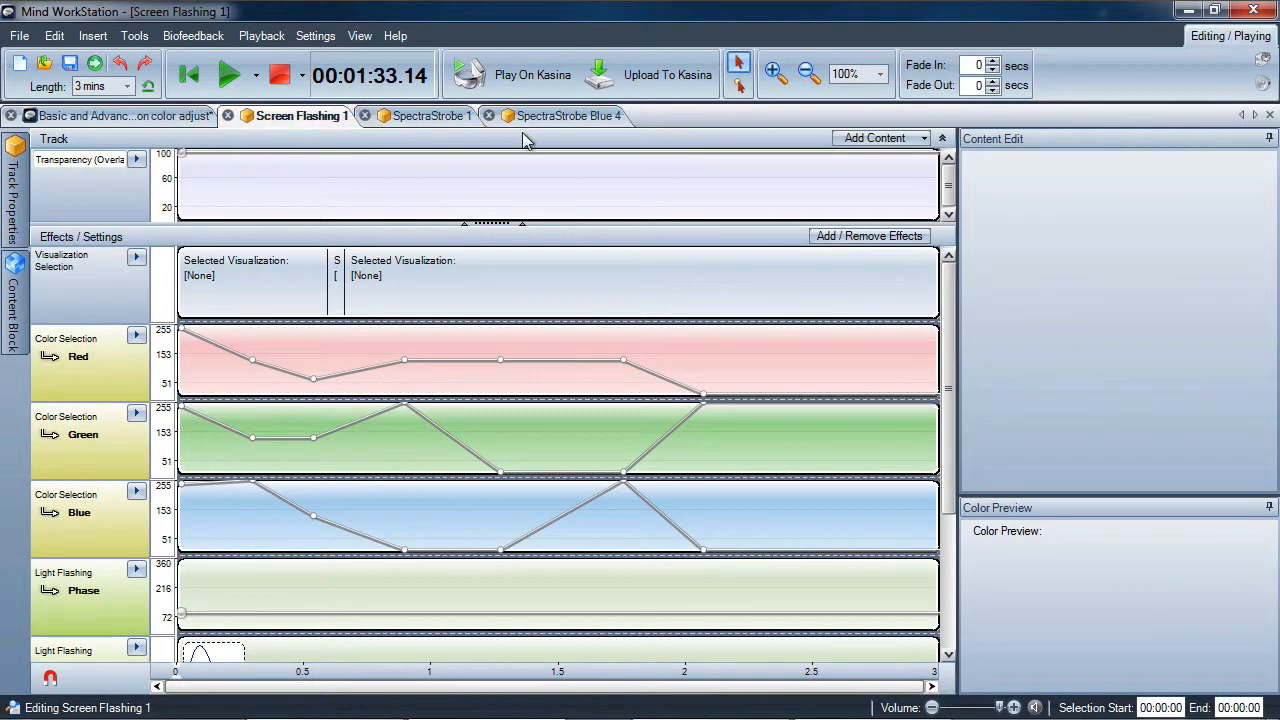
click(1216, 10)
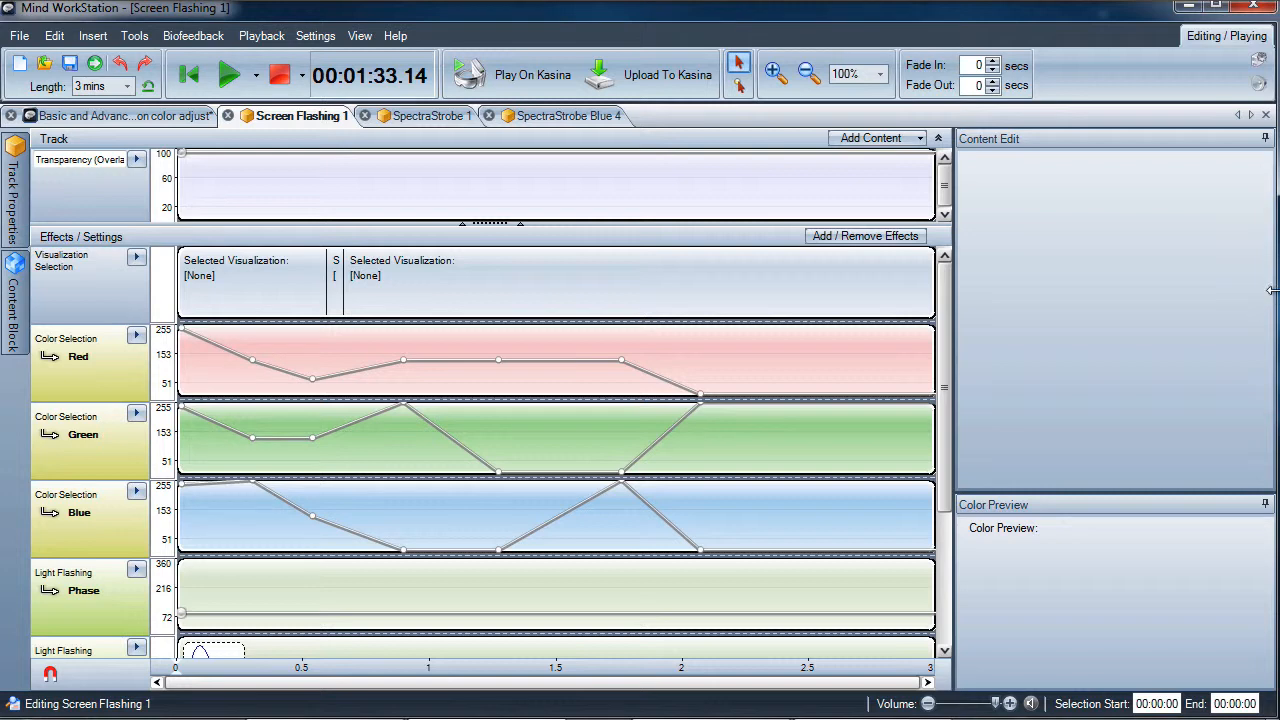
drag(1277, 292, 997, 303)
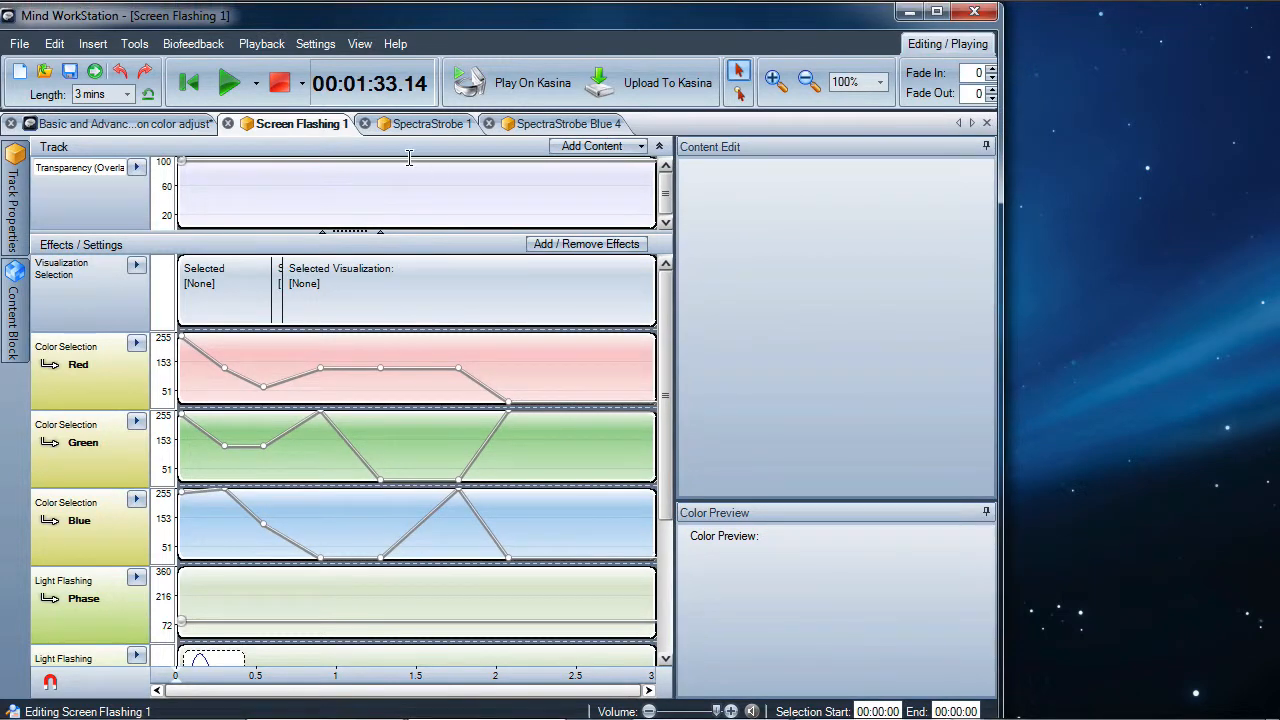
Play the session to preview the flashing colors in the screen display, stop playback and maximize the program window.
click(234, 86)
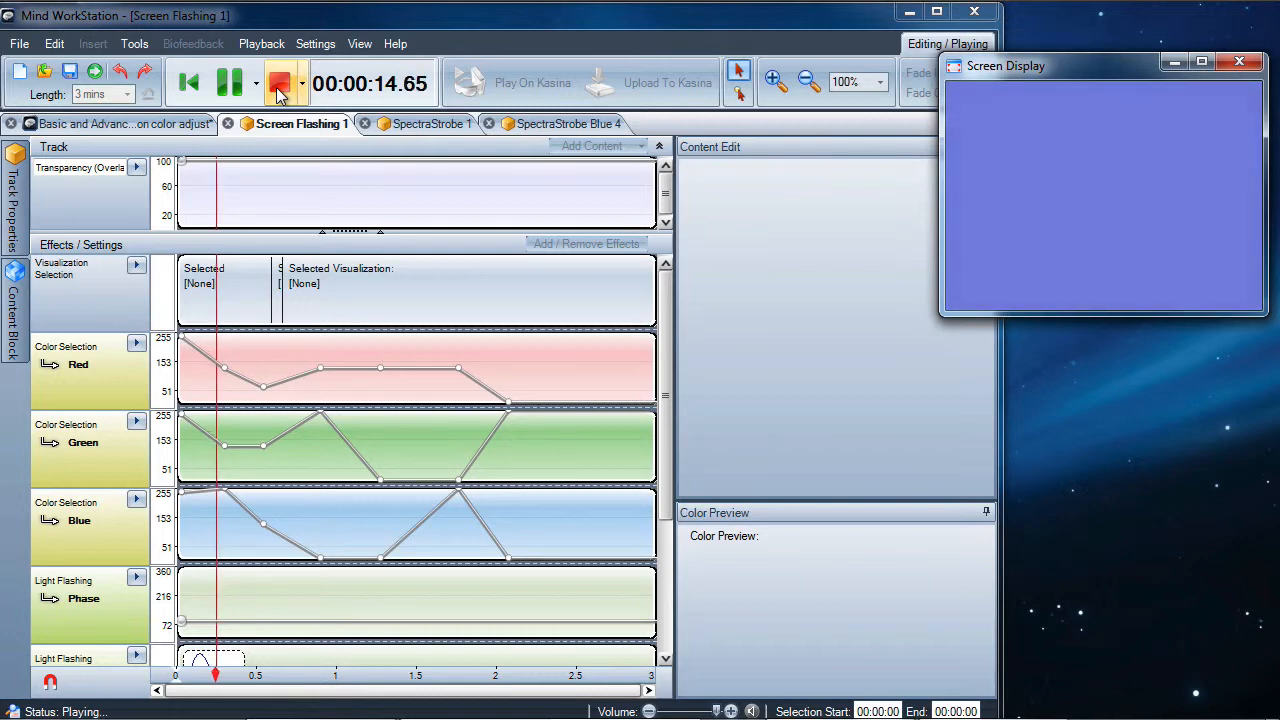
click(278, 92)
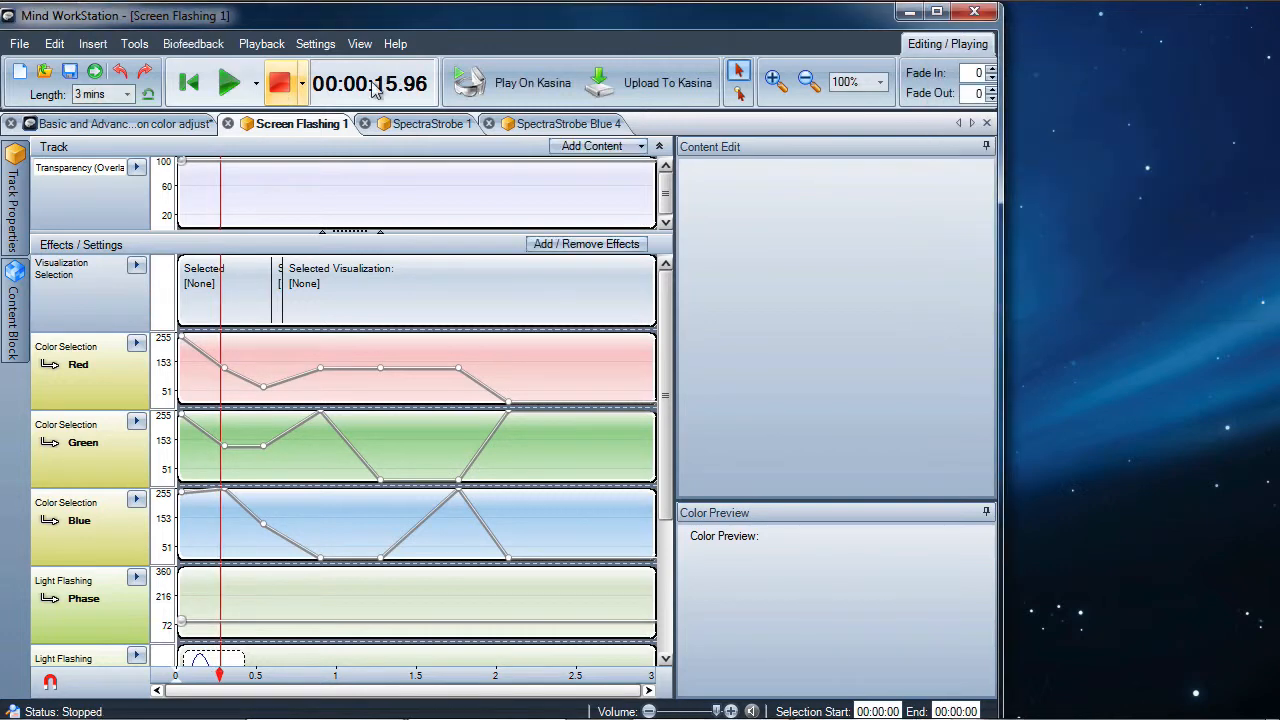
click(936, 11)
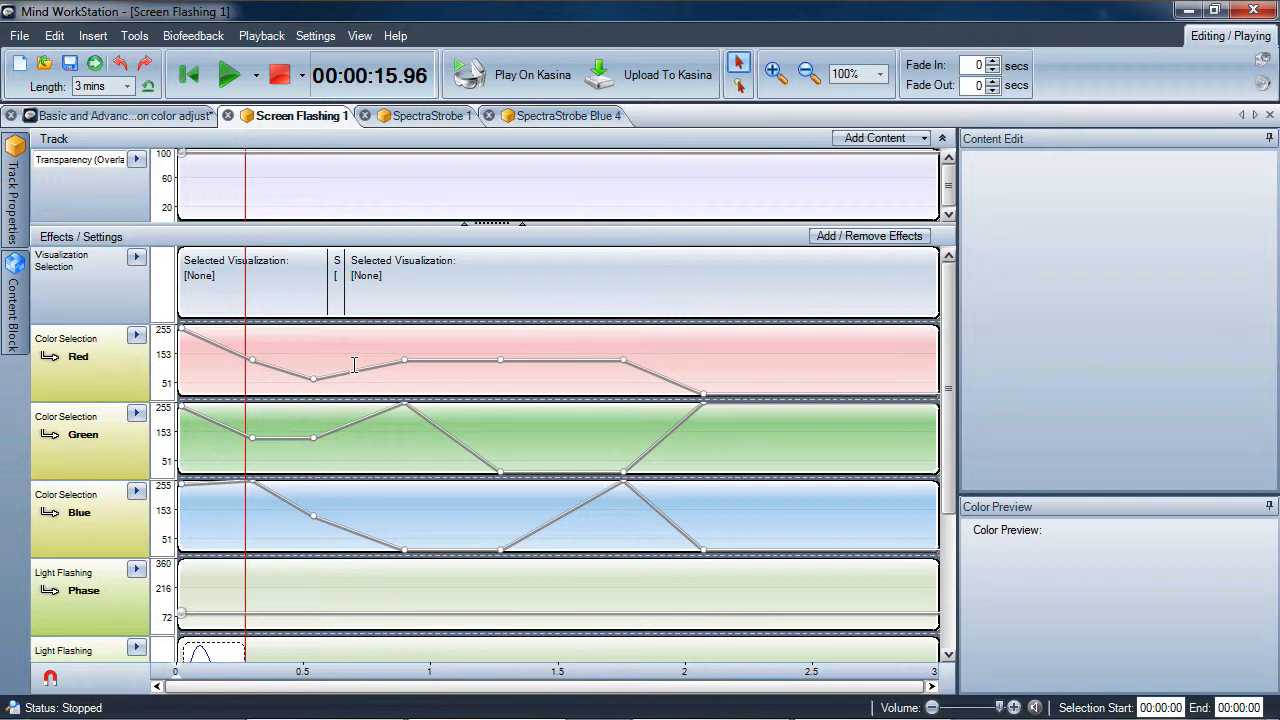
Switch to Color Wheel with Red Filter and toggle the red filter on and off to compare the whole wheel.
click(1200, 17)
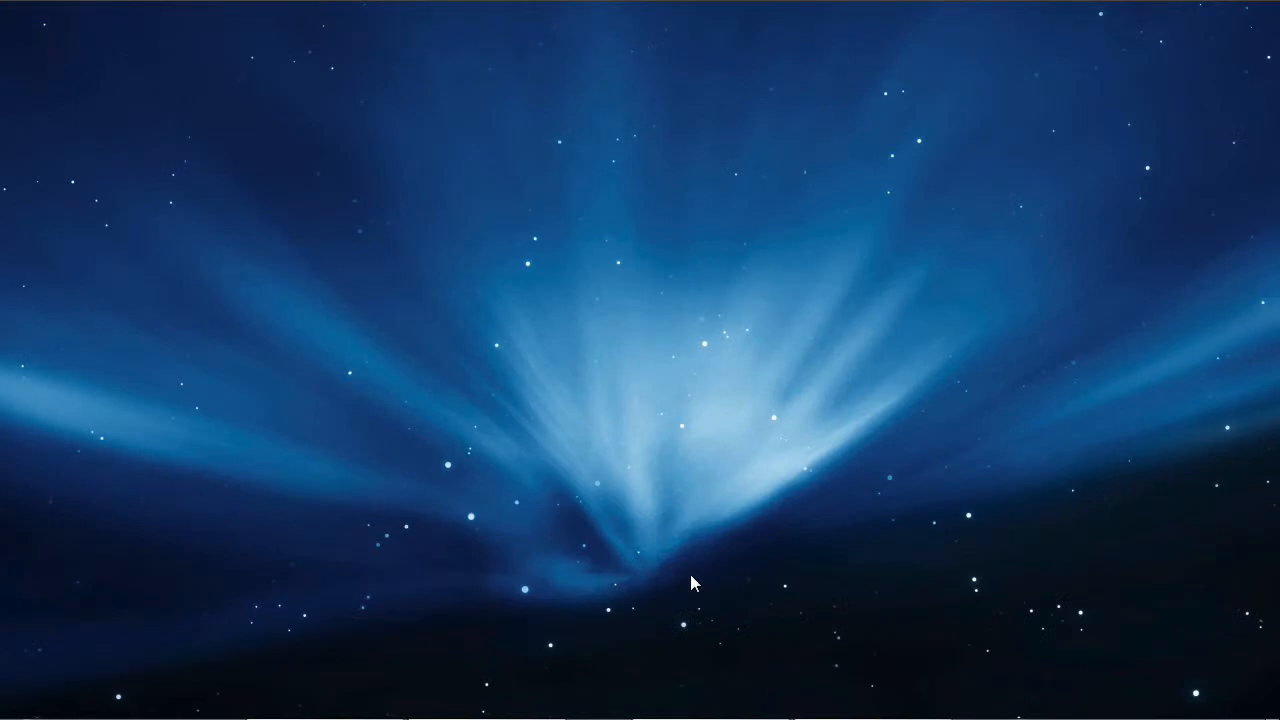
mouse_move(692, 715)
click(705, 703)
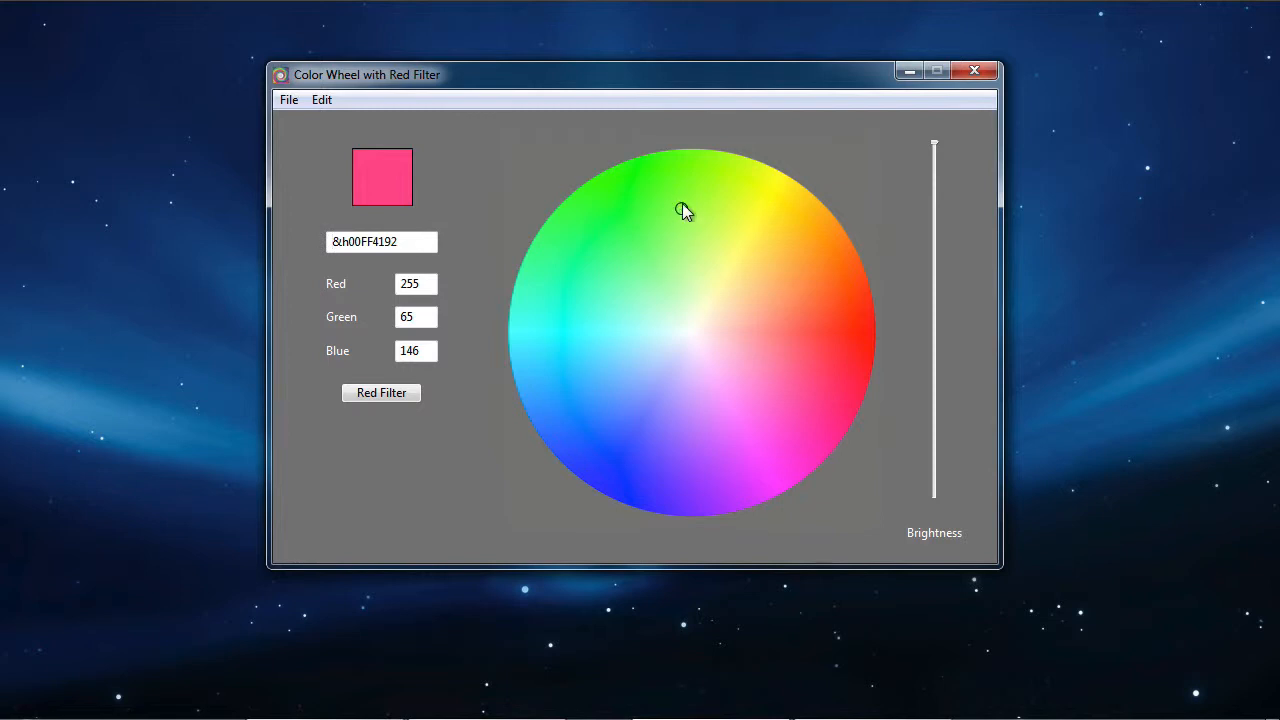
click(375, 393)
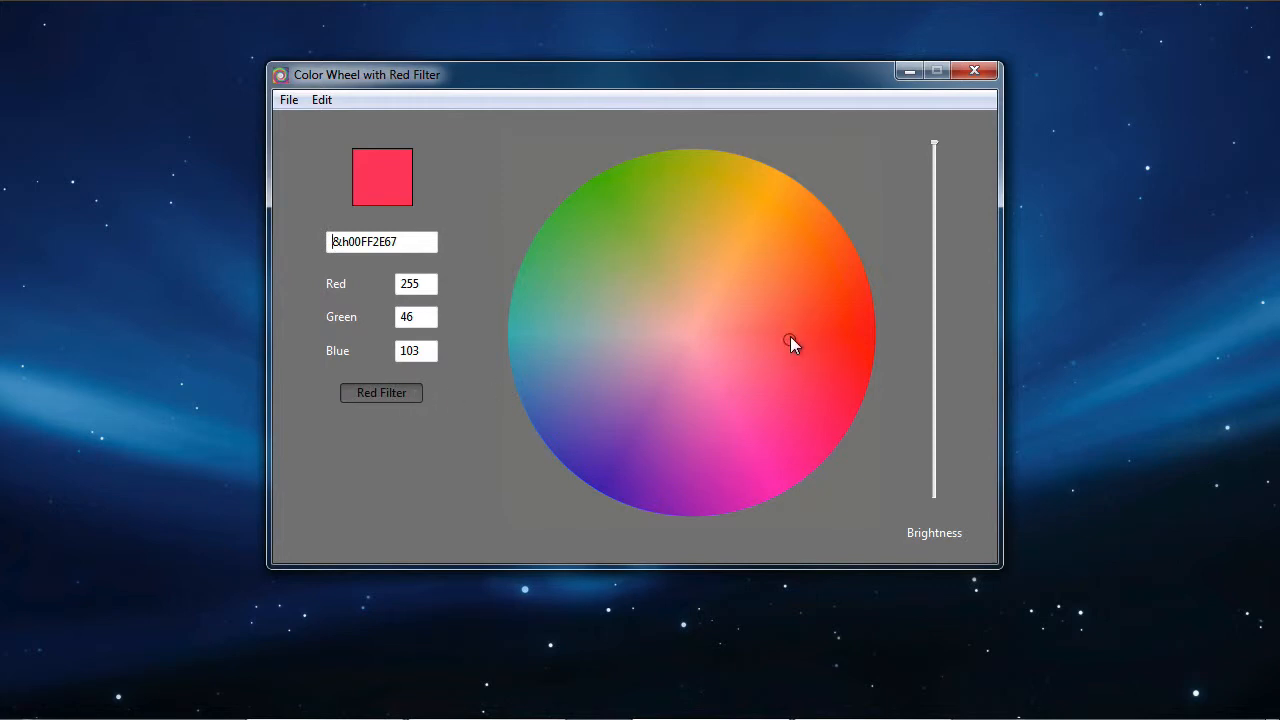
click(380, 393)
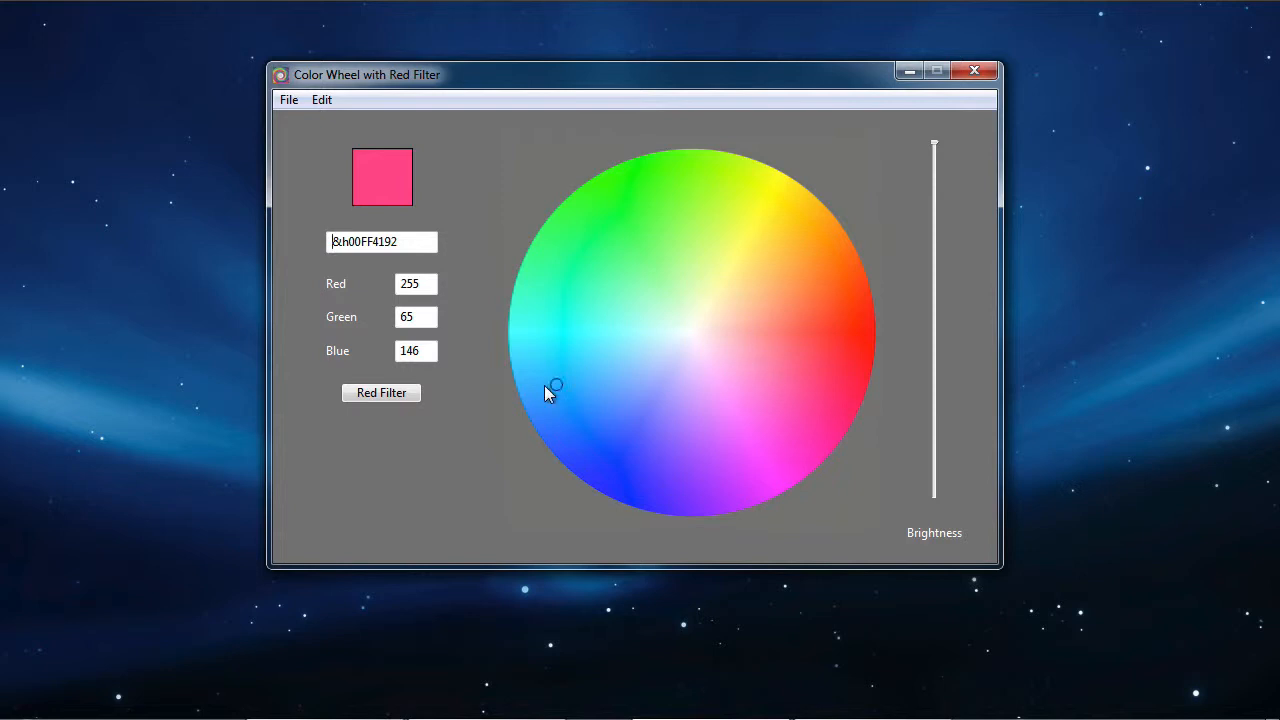
click(383, 393)
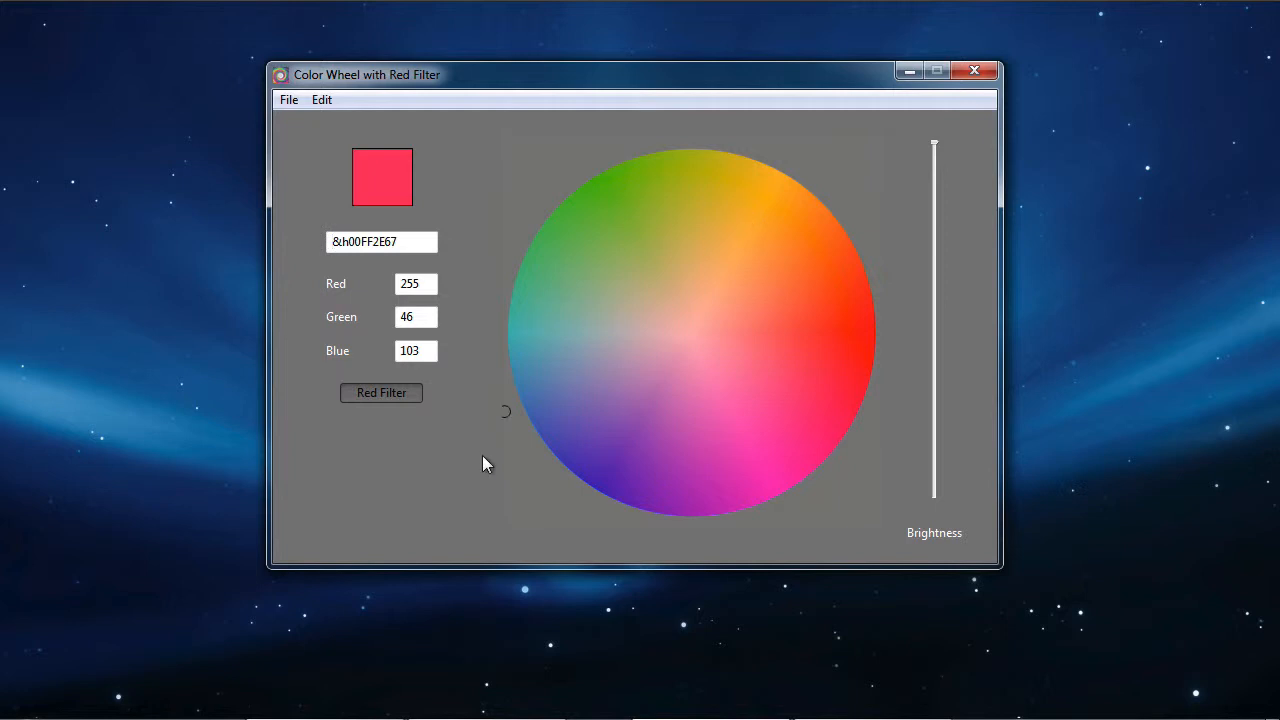
click(394, 393)
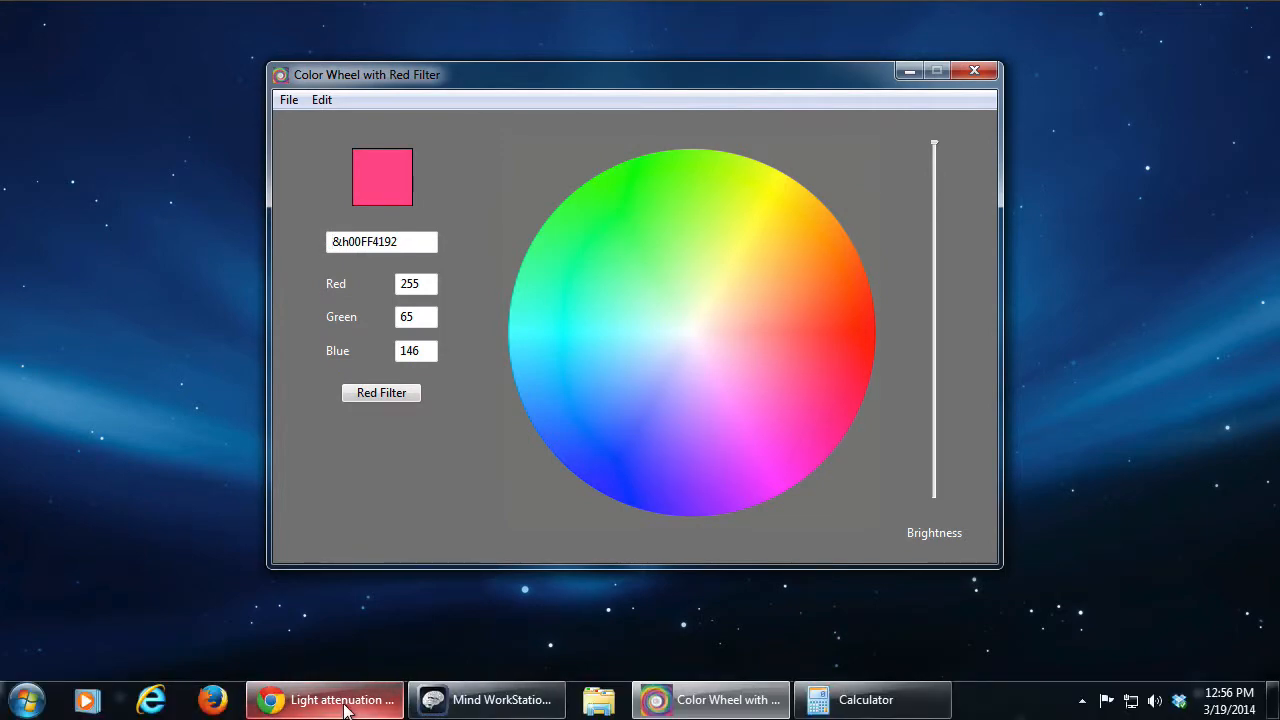
Switch to Chrome, review the abstract of "Light attenuation by the human eyelid" and minimize the browser.
click(300, 700)
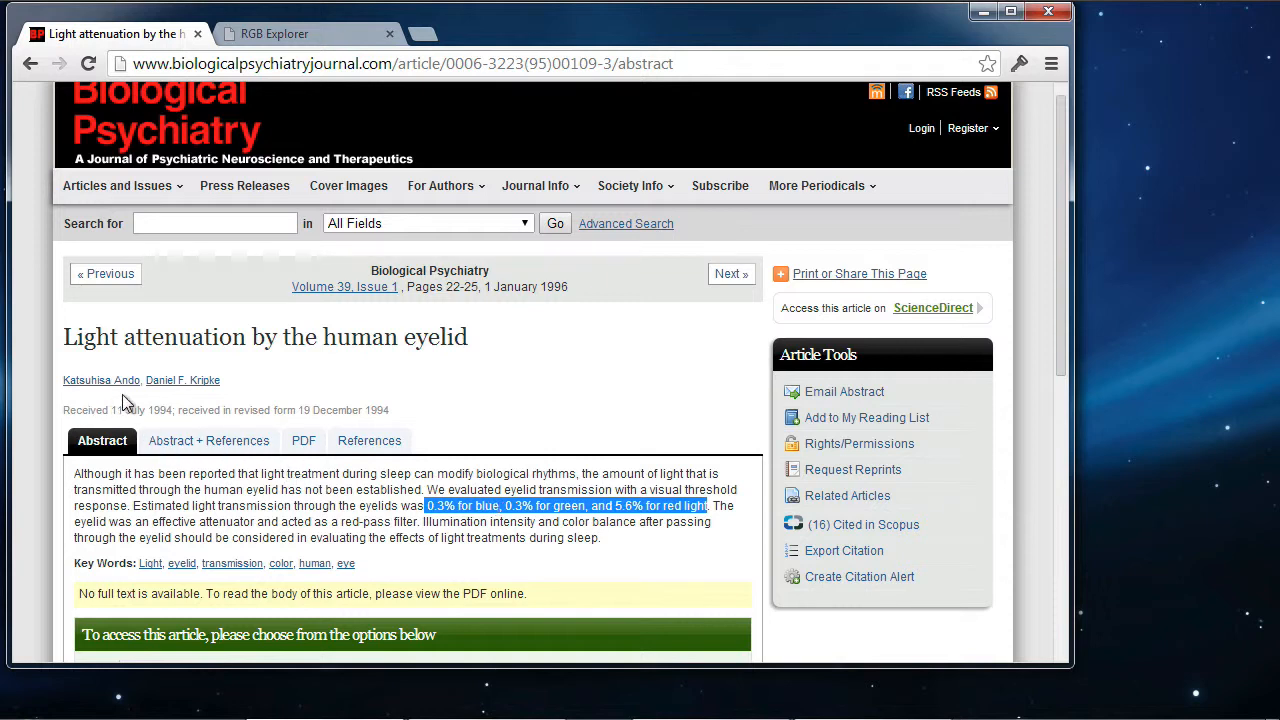
mouse_move(172, 382)
click(982, 12)
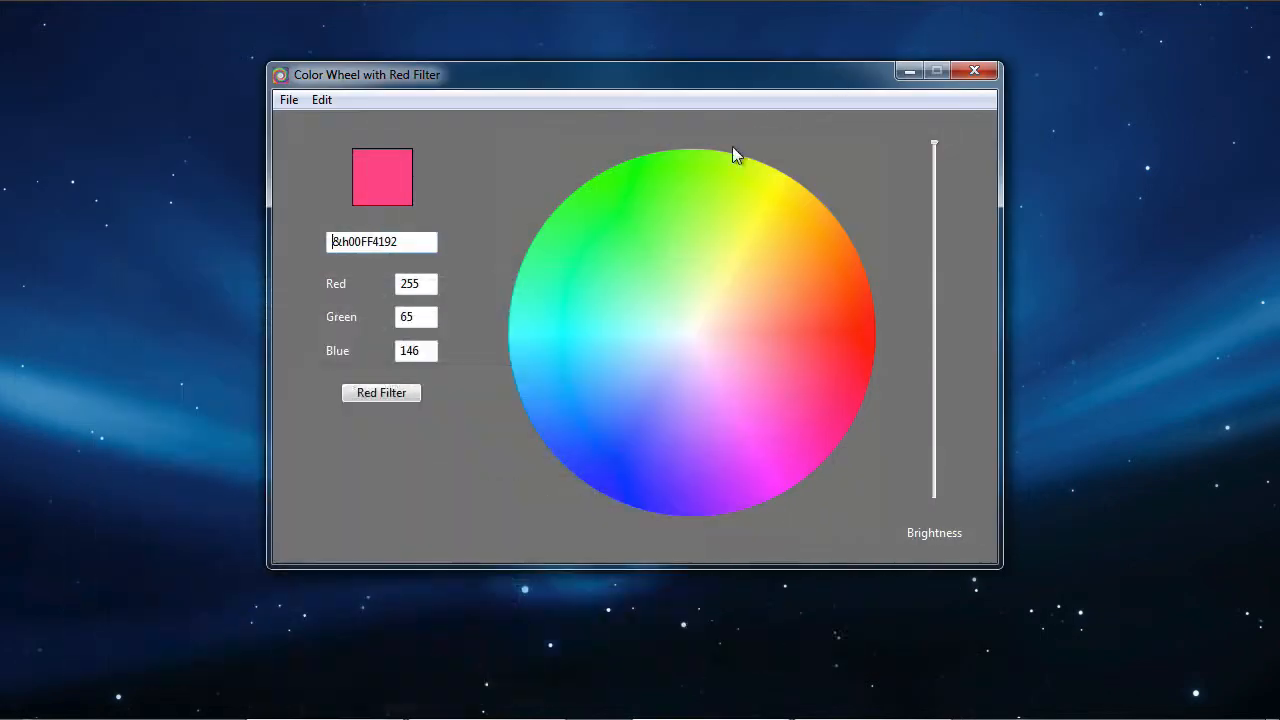
Compare the green and blue regions of the color wheel with the red filter on and off.
click(403, 396)
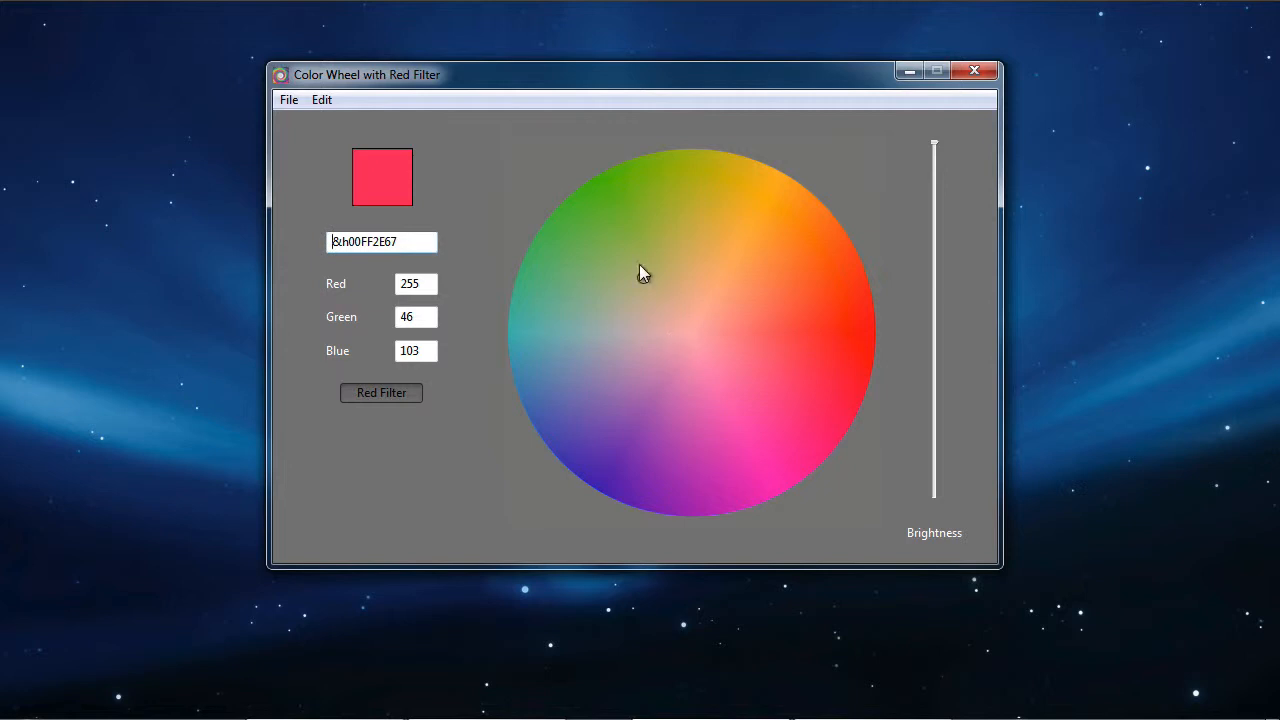
mouse_move(611, 214)
mouse_down()
mouse_move(583, 282)
mouse_move(595, 352)
mouse_move(810, 380)
mouse_move(556, 372)
mouse_up()
click(385, 398)
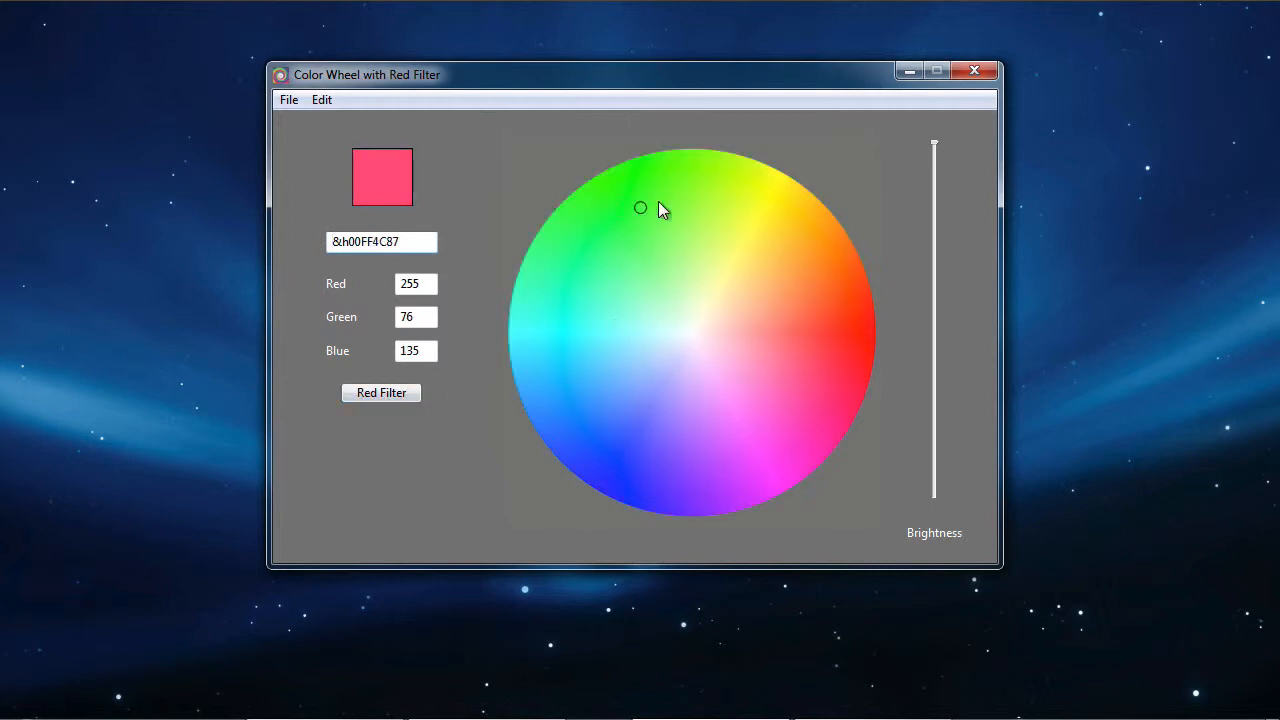
click(398, 393)
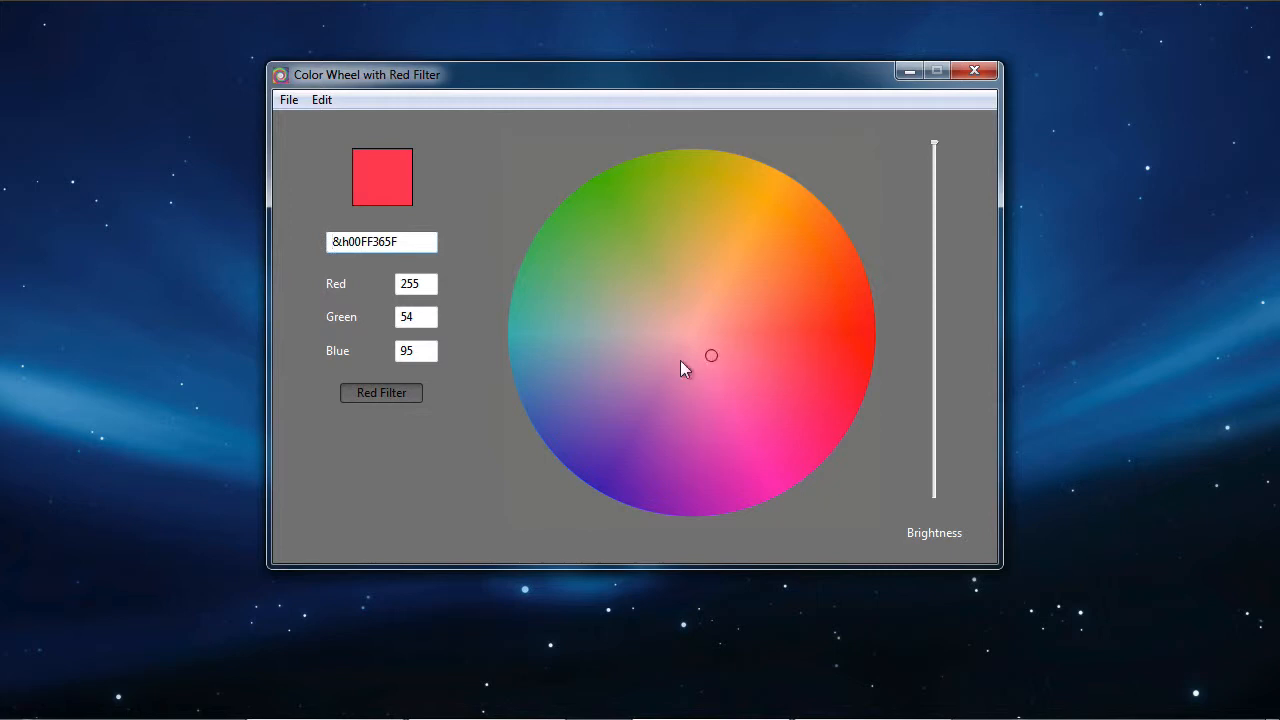
click(381, 392)
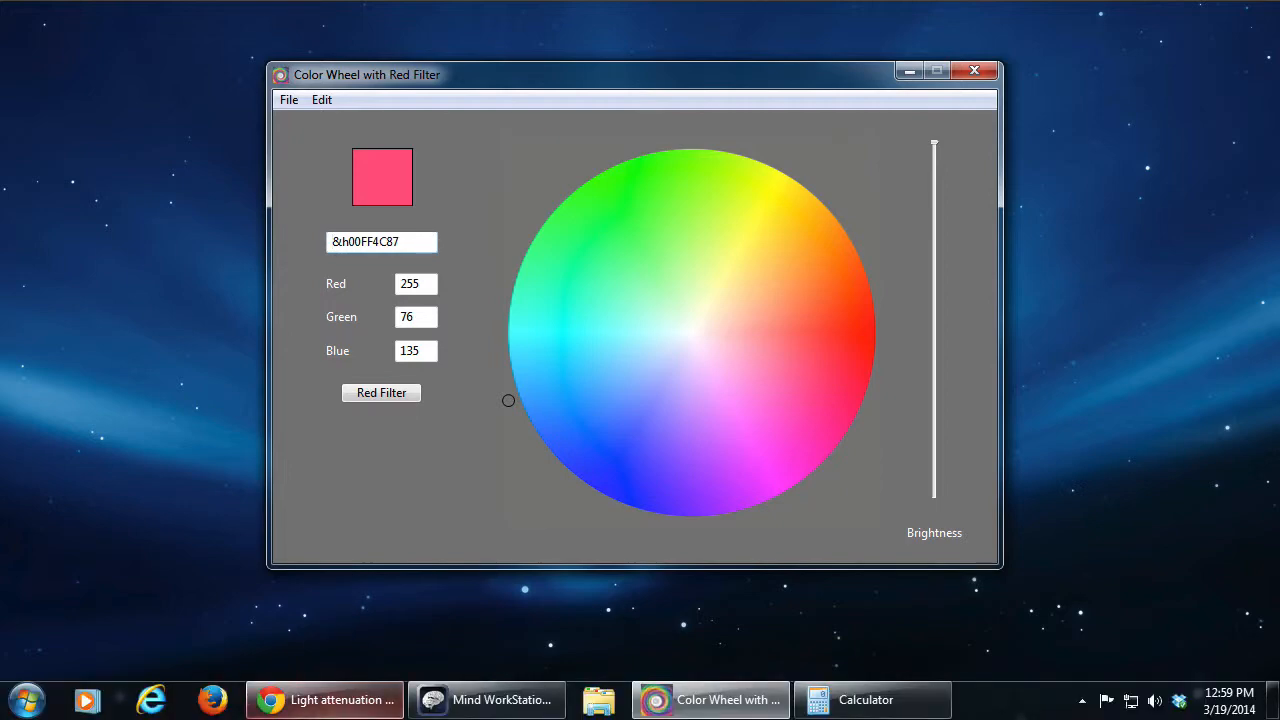
Switch to Mind WorkStation and add an orange color at 00:02:12 in the SpectraStrobe 1 block's color selection.
click(482, 703)
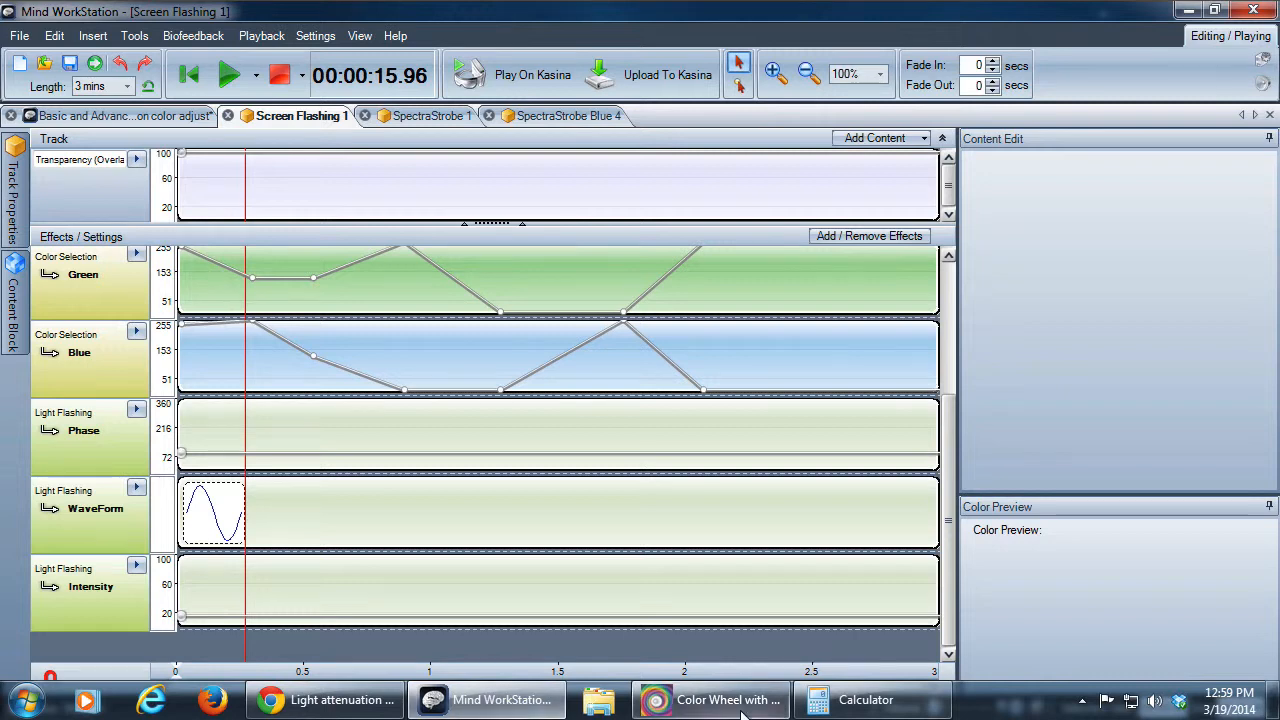
drag(952, 571, 957, 380)
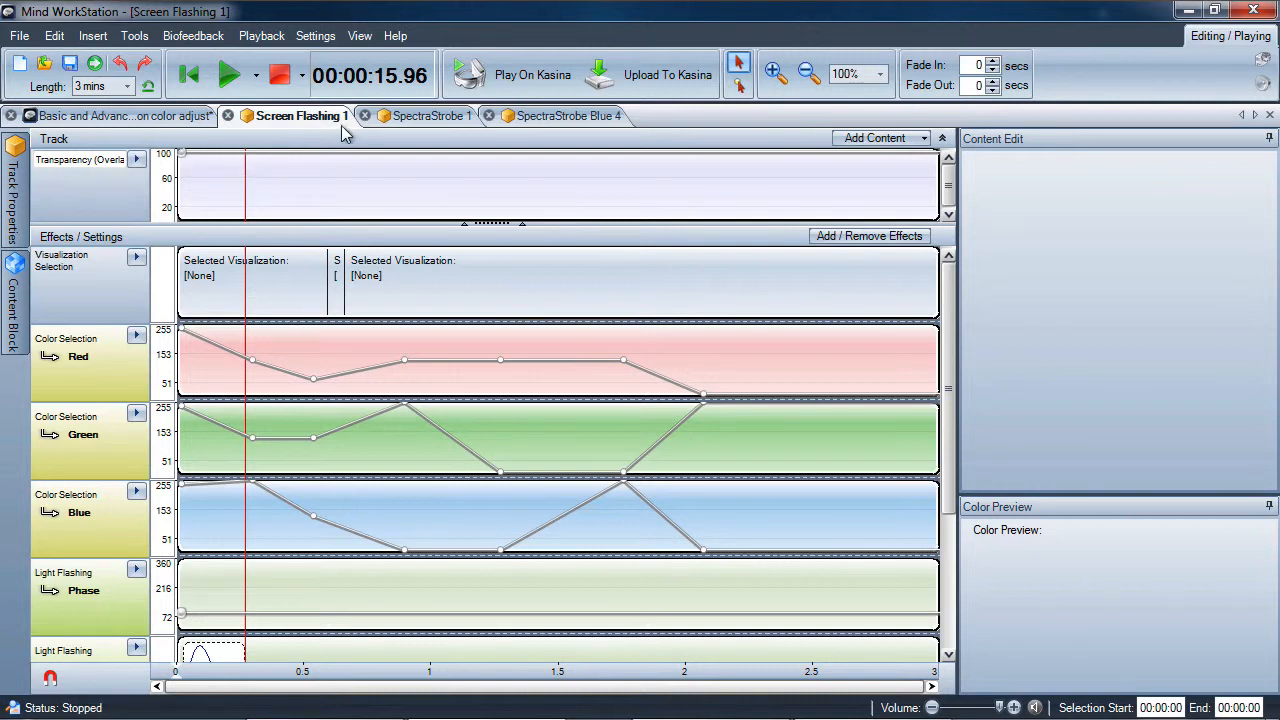
click(420, 116)
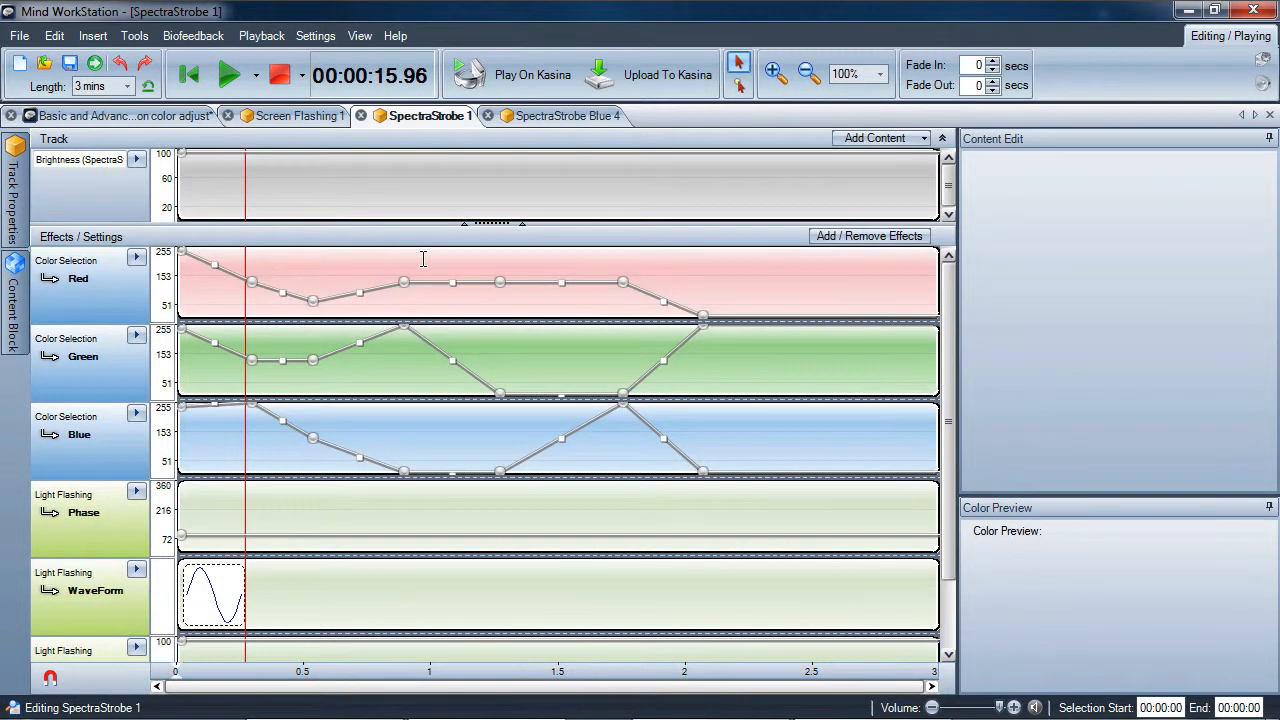
click(740, 287)
right_click(740, 287)
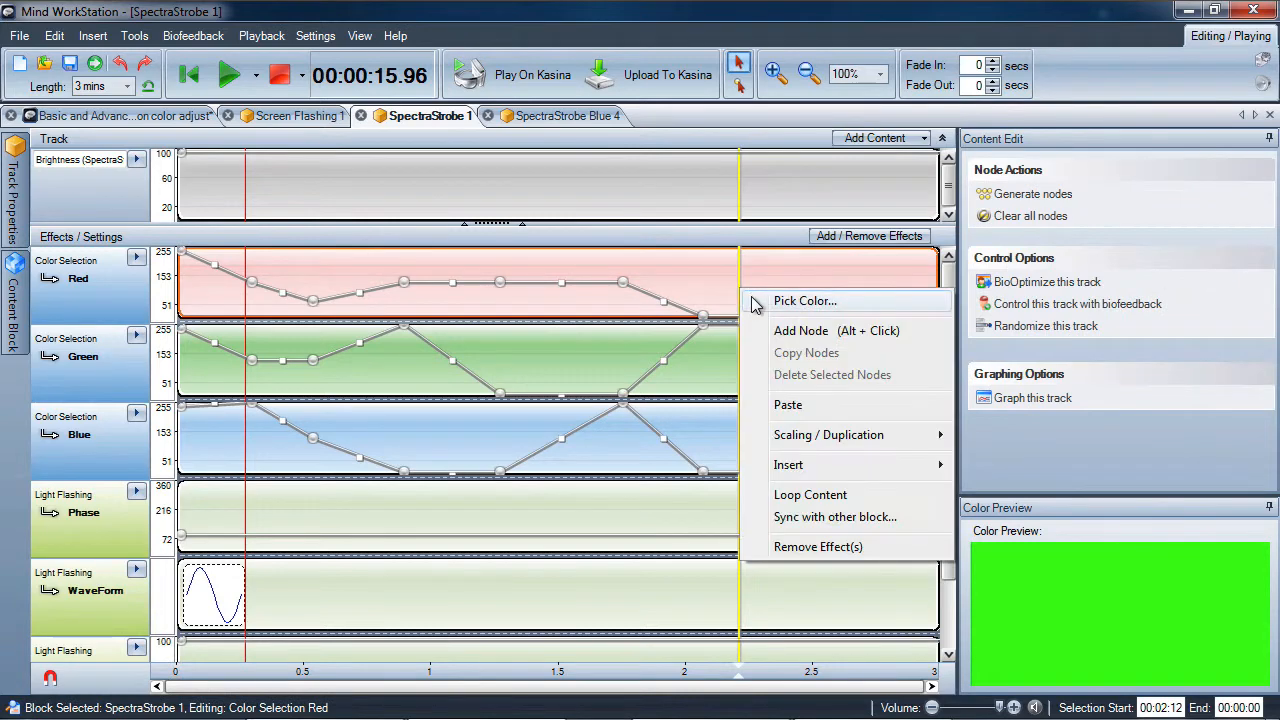
click(800, 298)
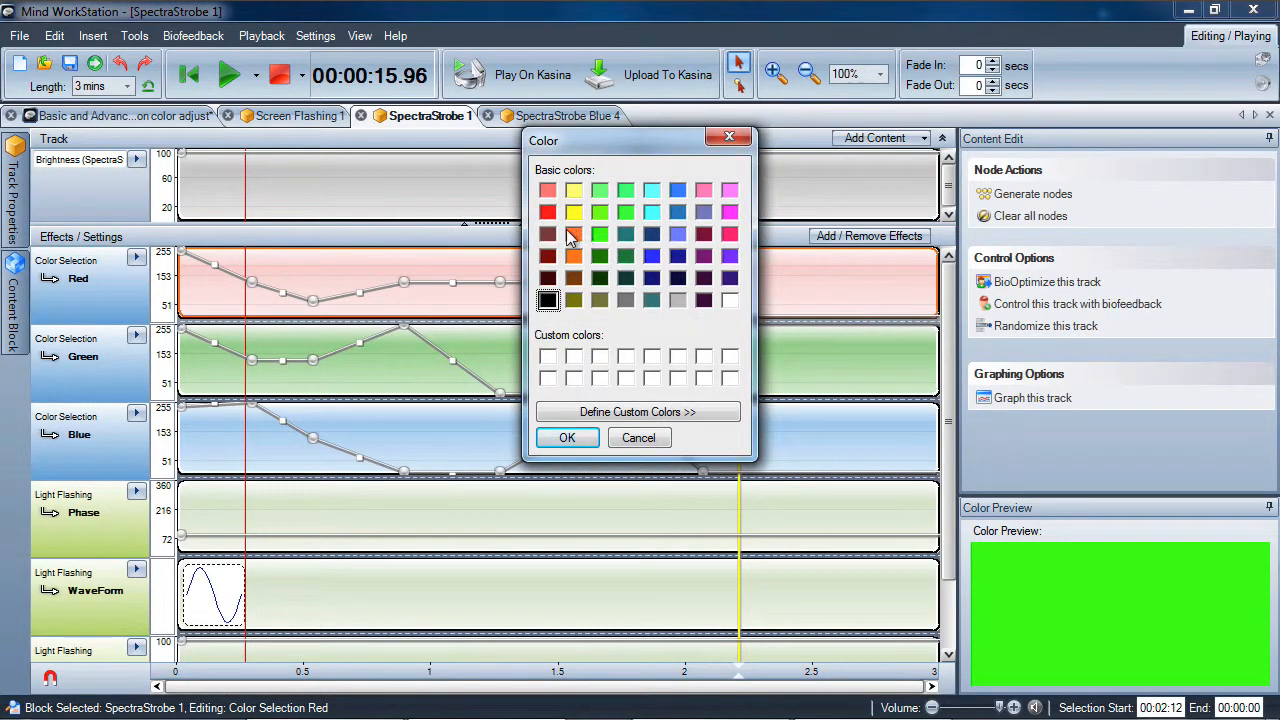
click(572, 234)
click(567, 437)
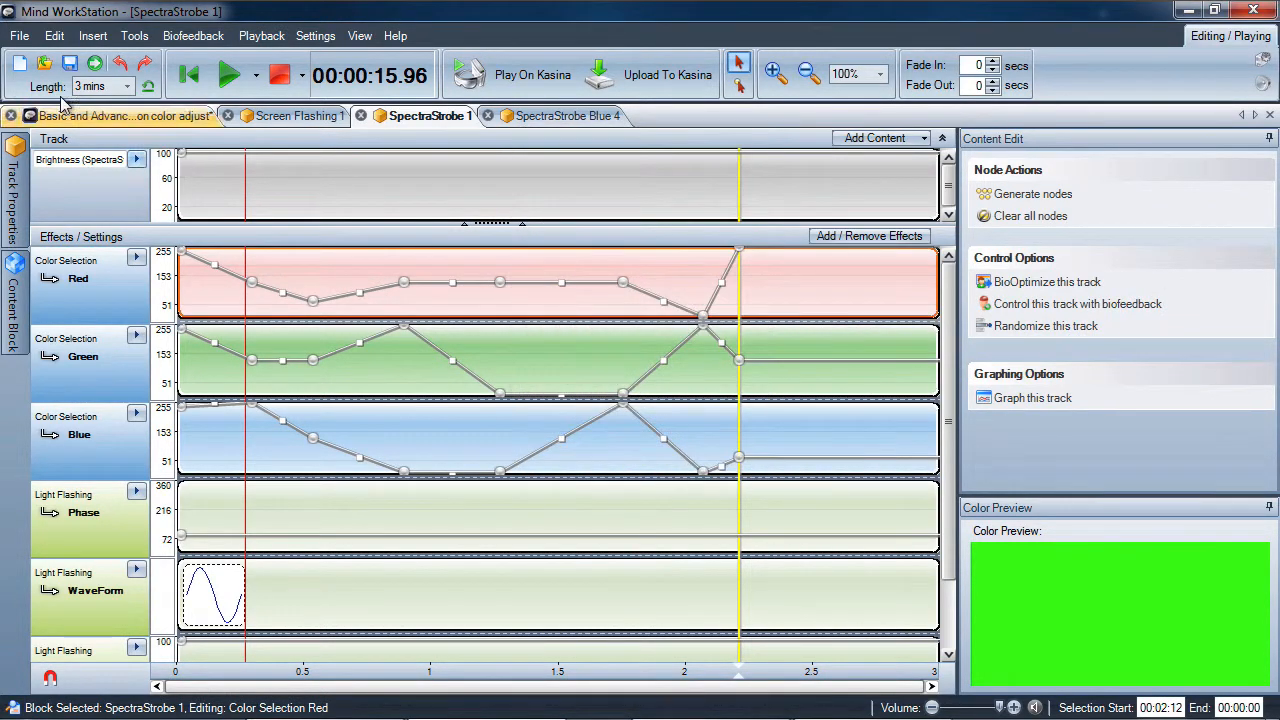
Return to the main session, inspect the SpectraStrobe Red 2 block's sync settings without changing them, and review the content tracks.
click(80, 115)
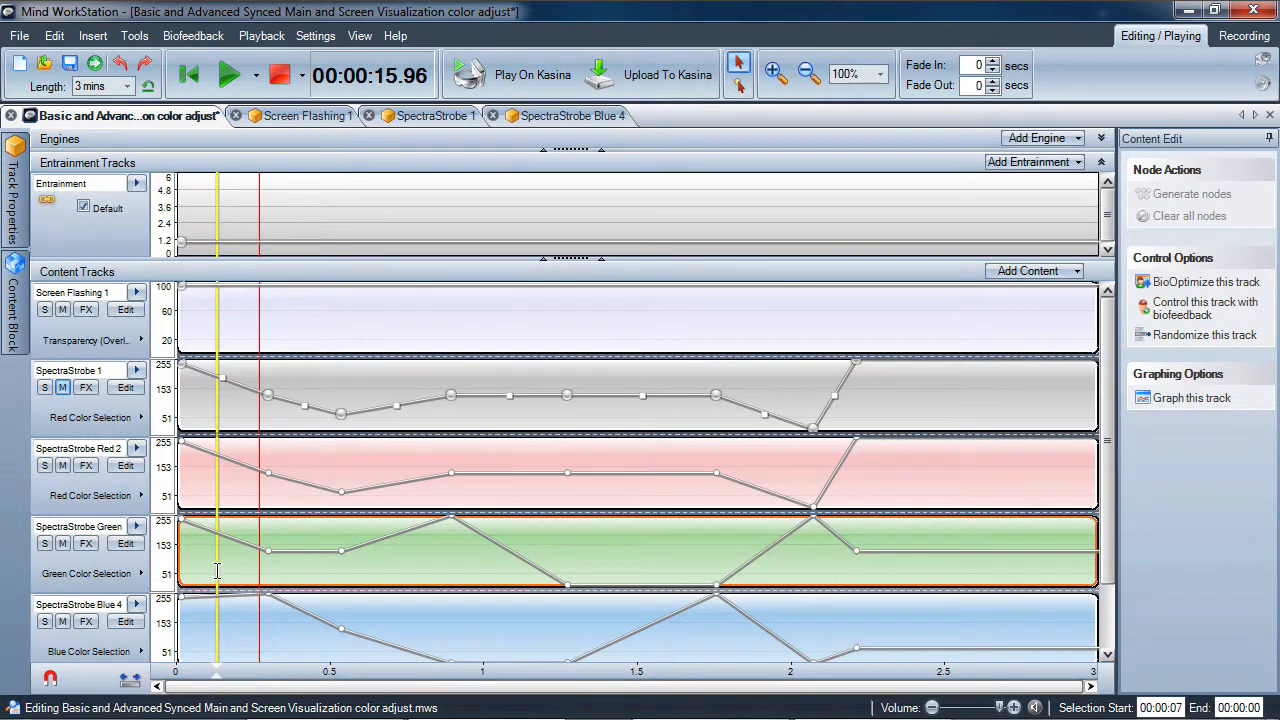
click(490, 488)
right_click(491, 490)
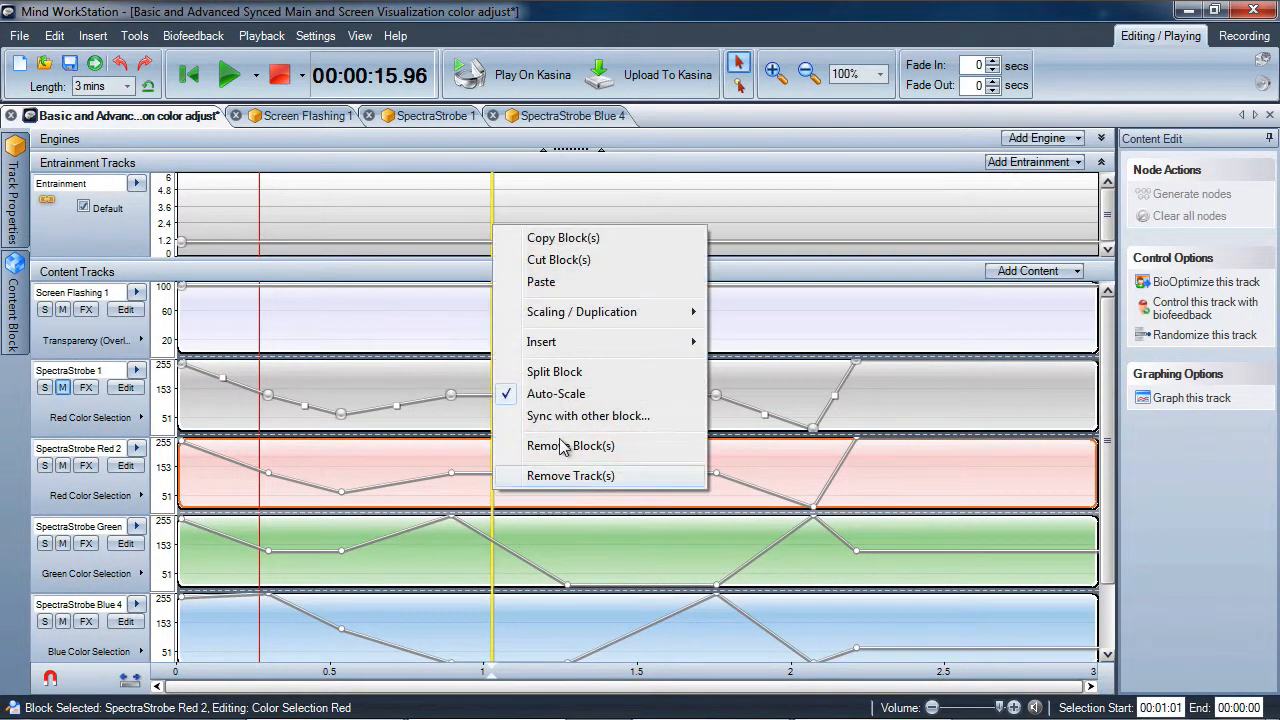
click(595, 416)
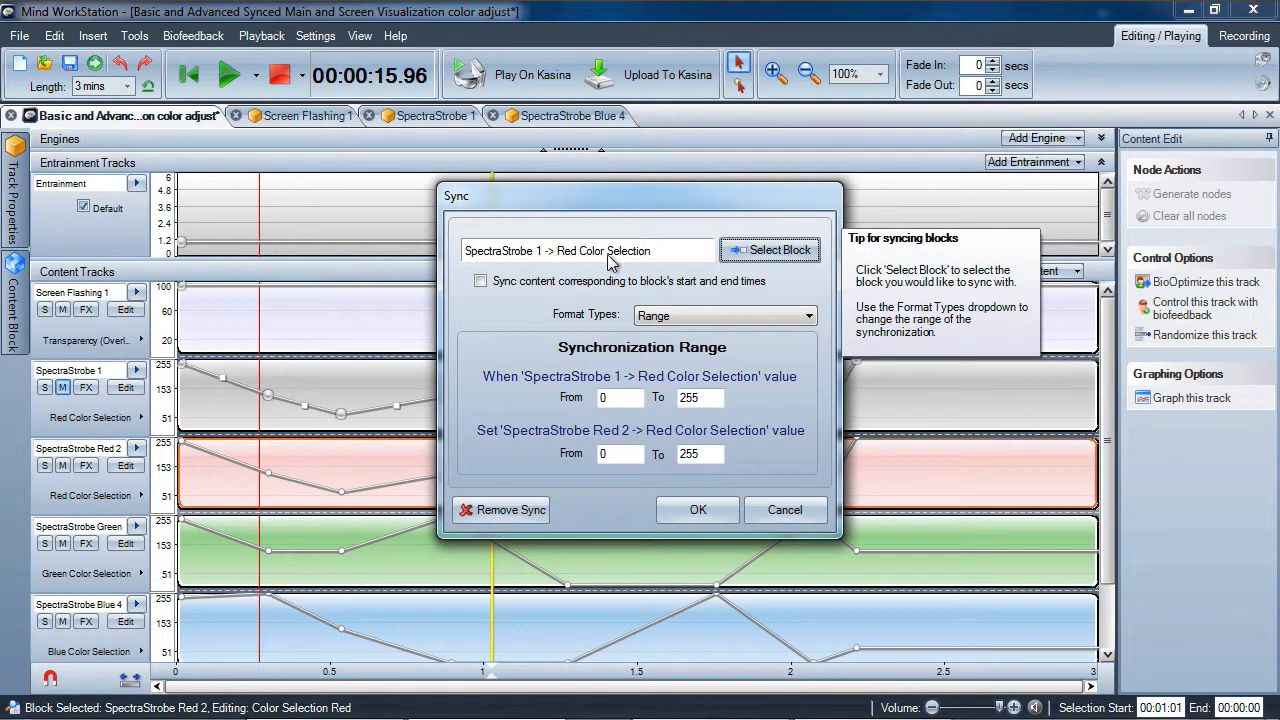
click(784, 510)
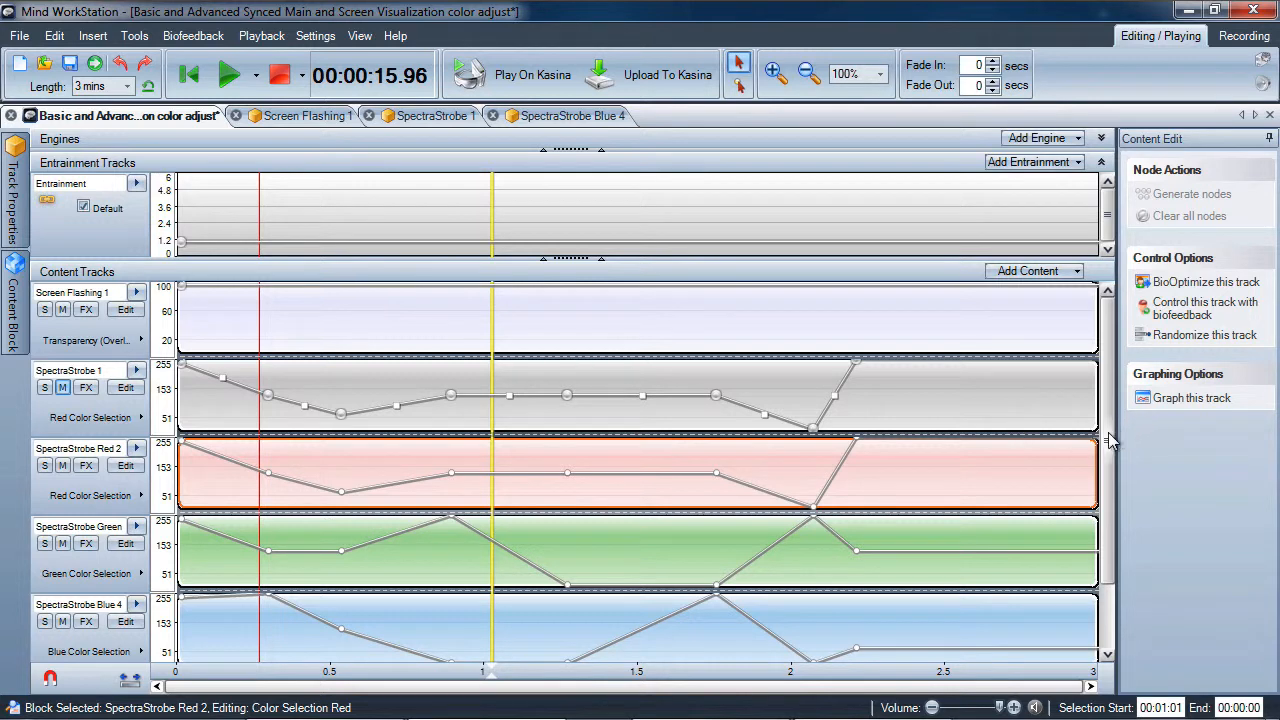
scroll(1115, 438, down, 2)
scroll(1120, 370, up, 2)
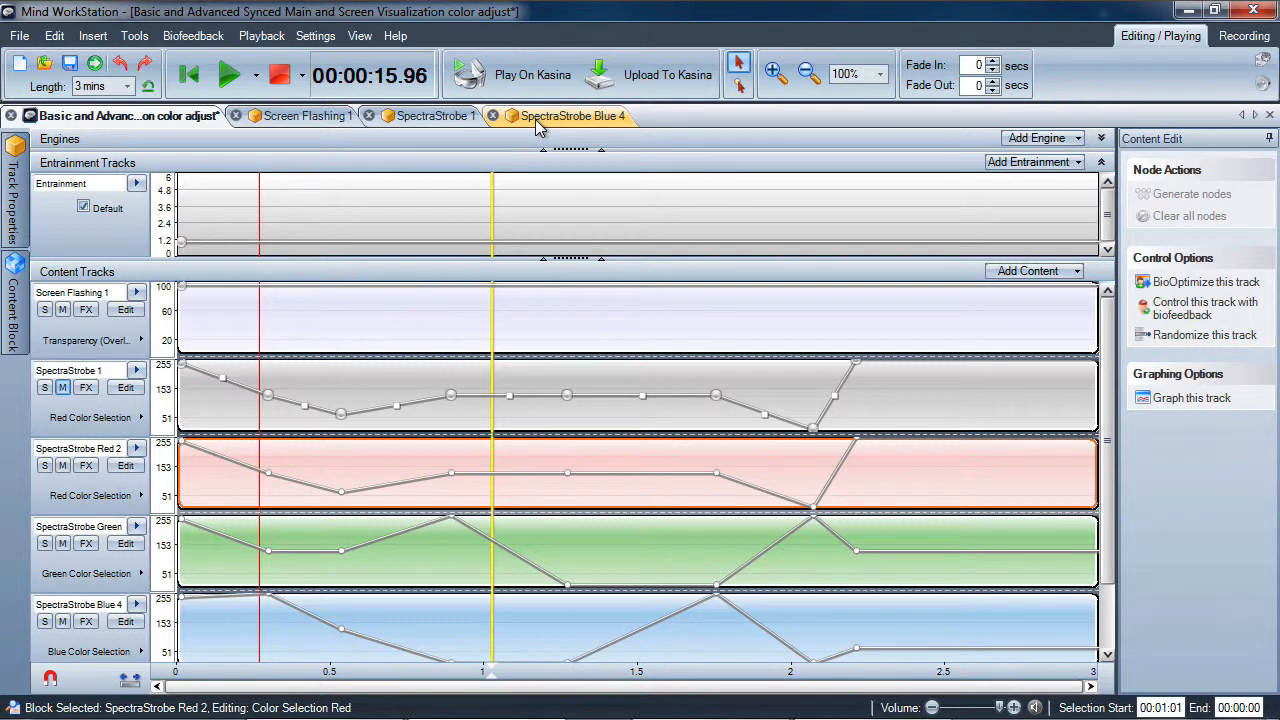
Shrink the program window, play the main session to preview its colors in the screen display, and stop playback.
click(1214, 10)
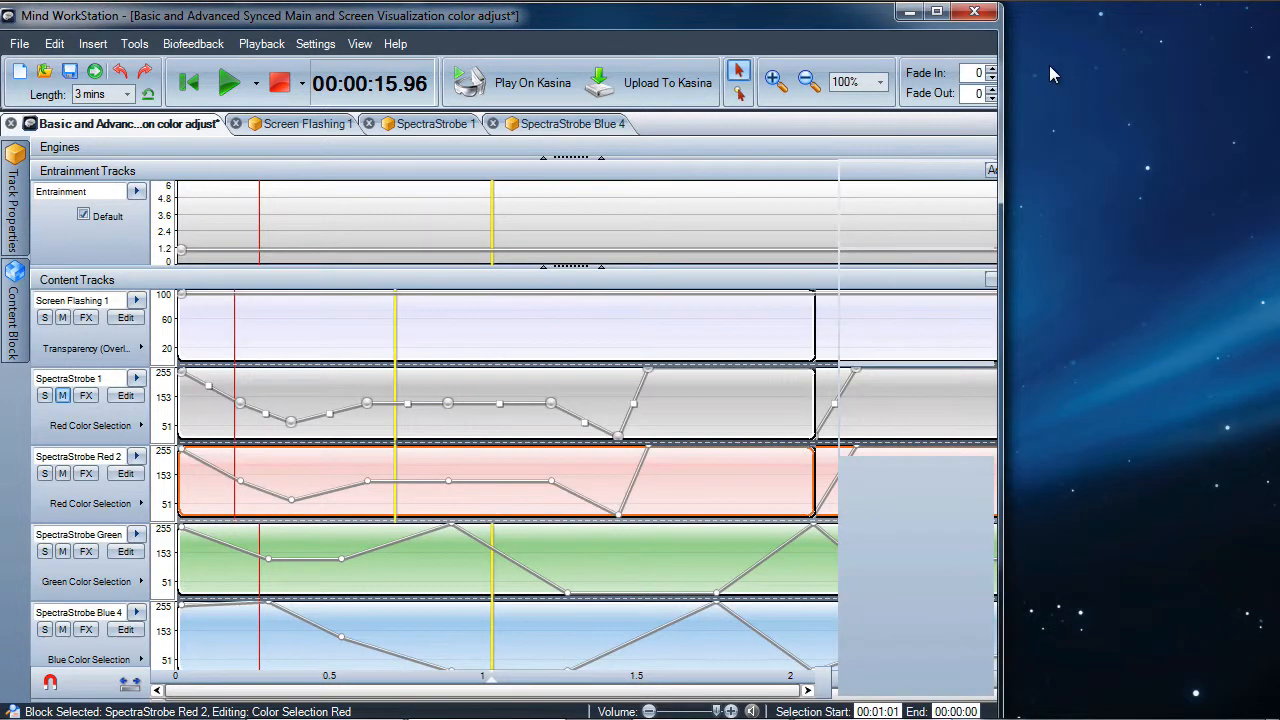
click(228, 83)
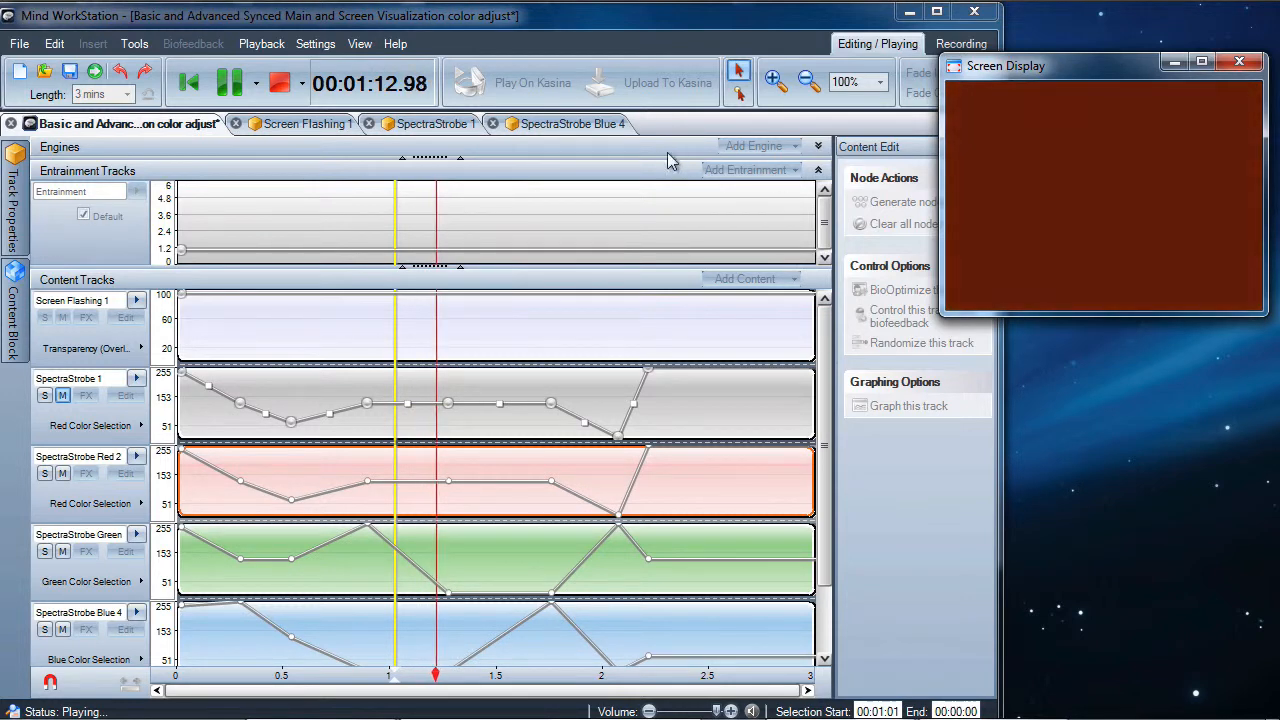
click(280, 89)
click(280, 89)
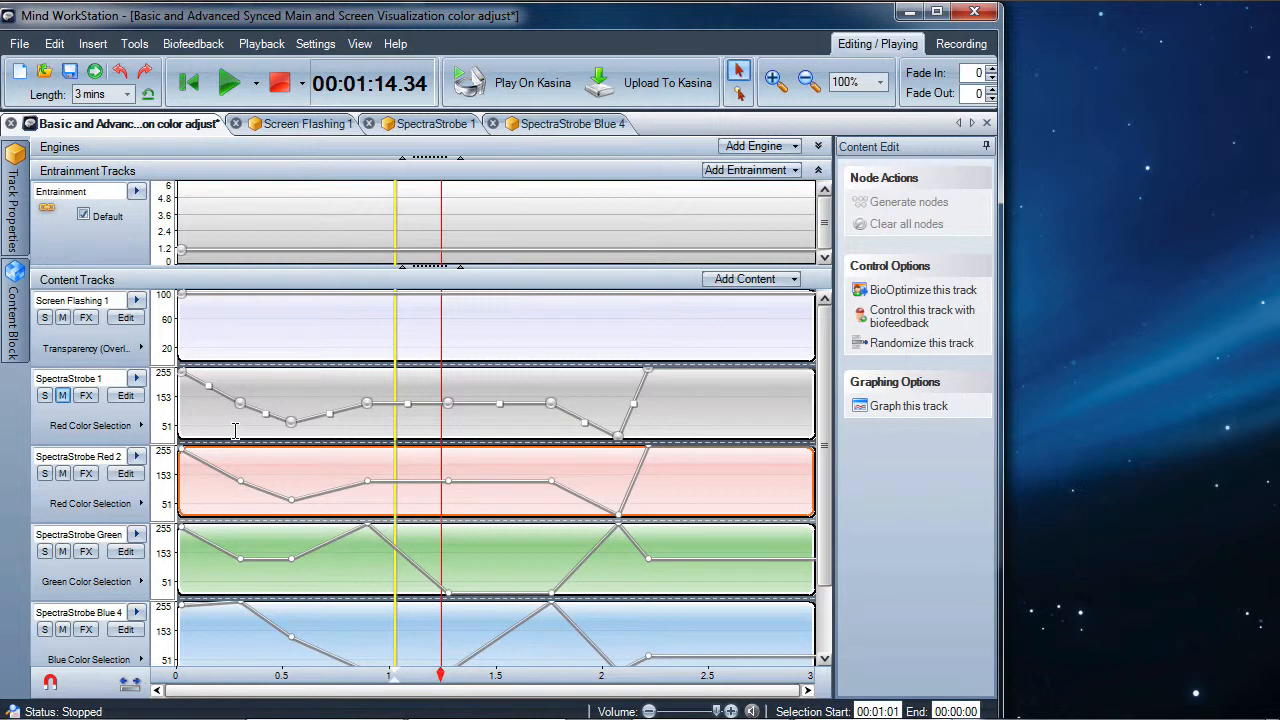
Look through the editable effects of the SpectraStrobe 1 track, close the list and select the SpectraStrobe Red 2 block.
click(118, 434)
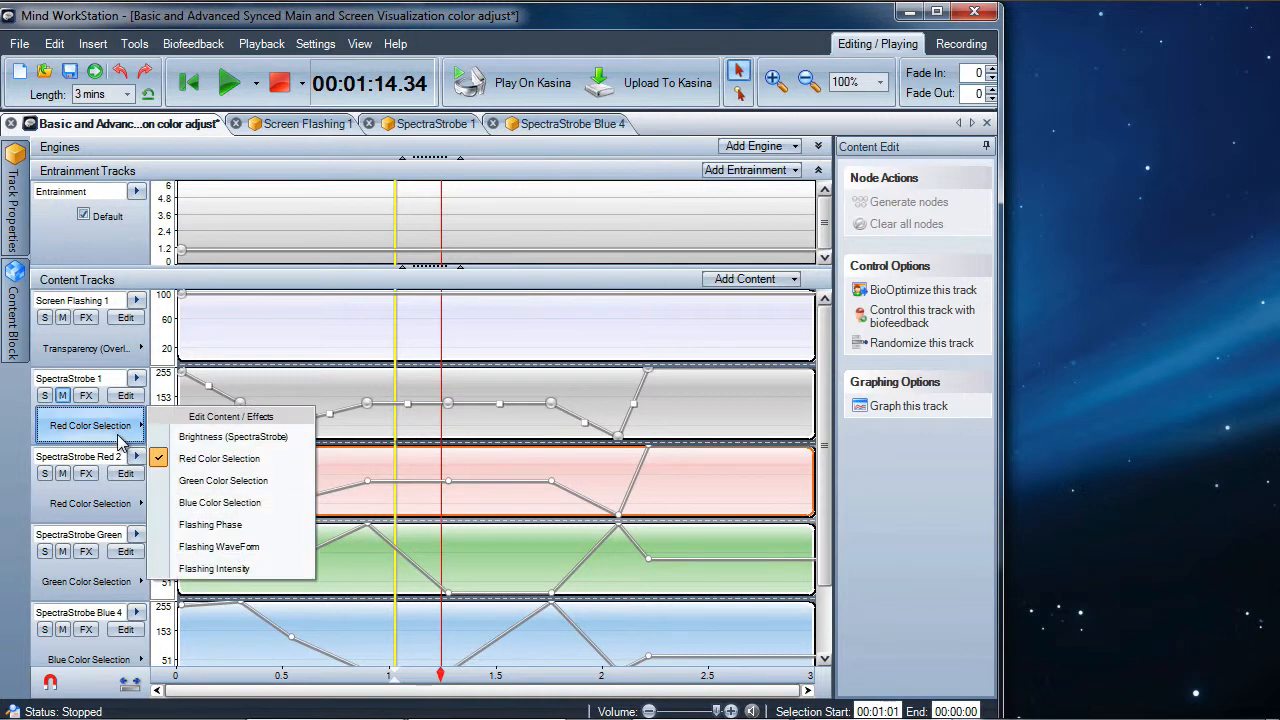
click(307, 387)
click(277, 466)
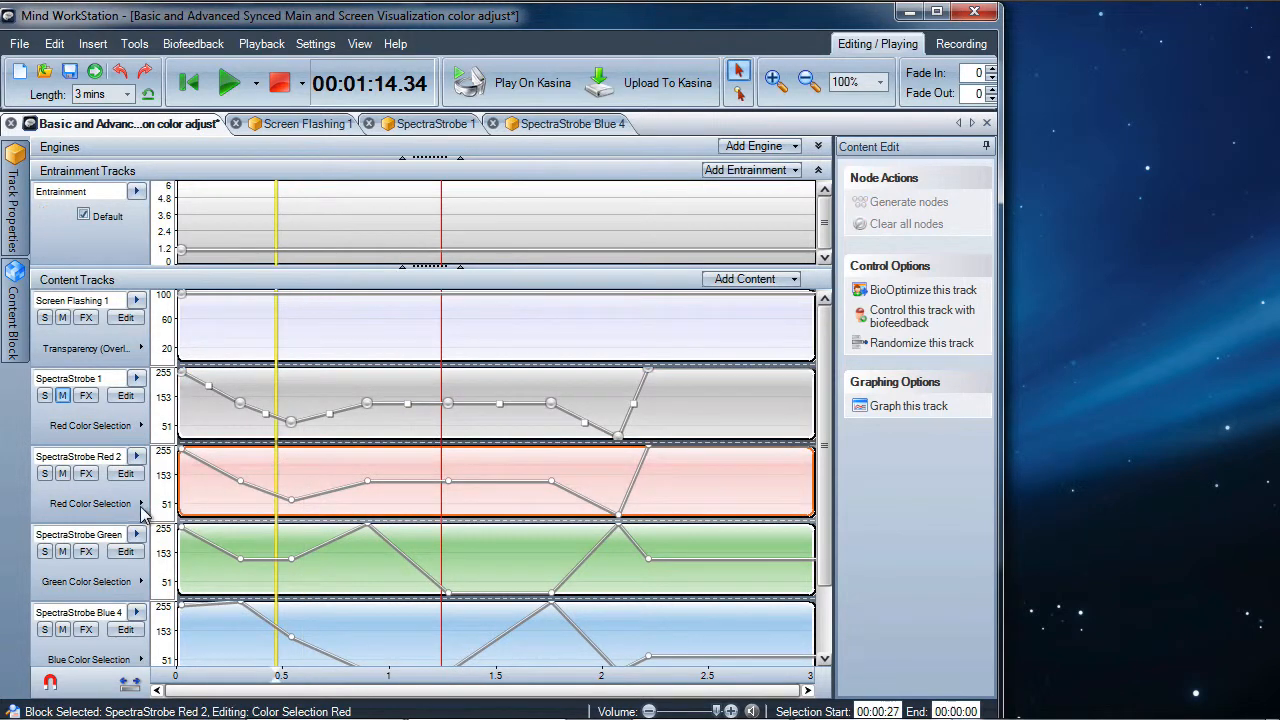
Maximize the program window and set the upper limit of the SpectraStrobe Red 2 block's synced red output range to 25.5.
click(142, 506)
click(256, 448)
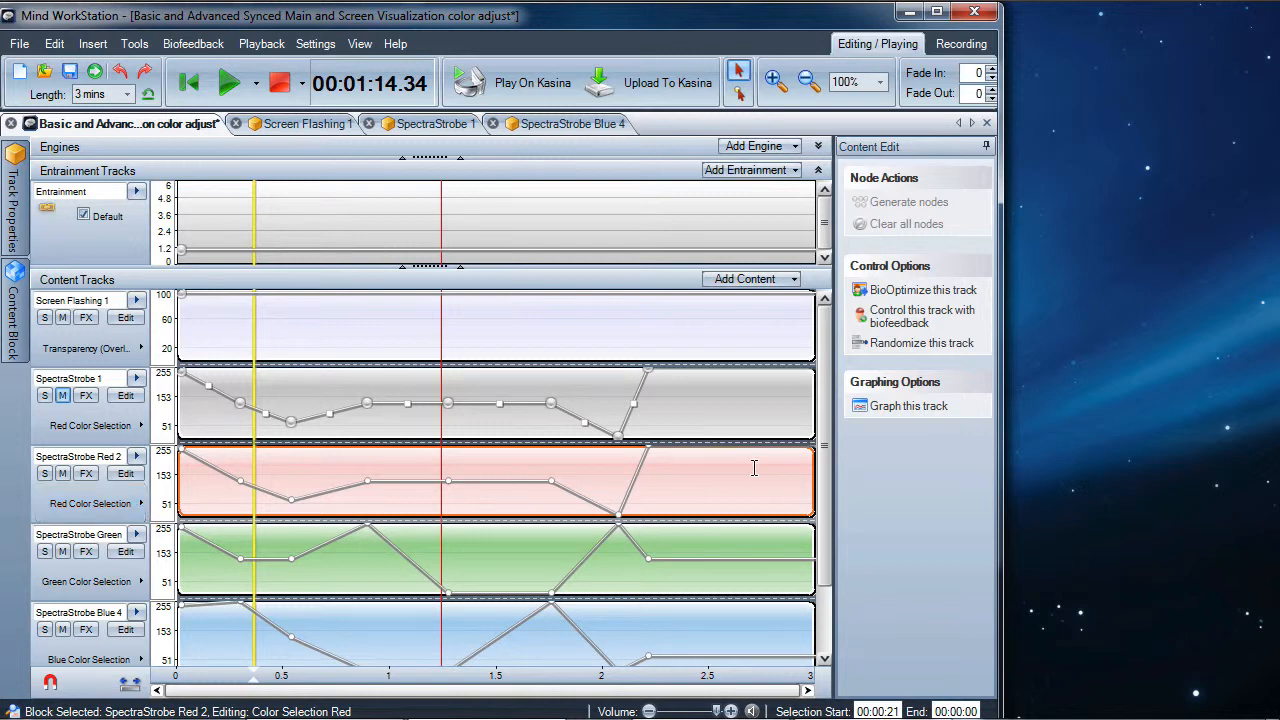
click(937, 11)
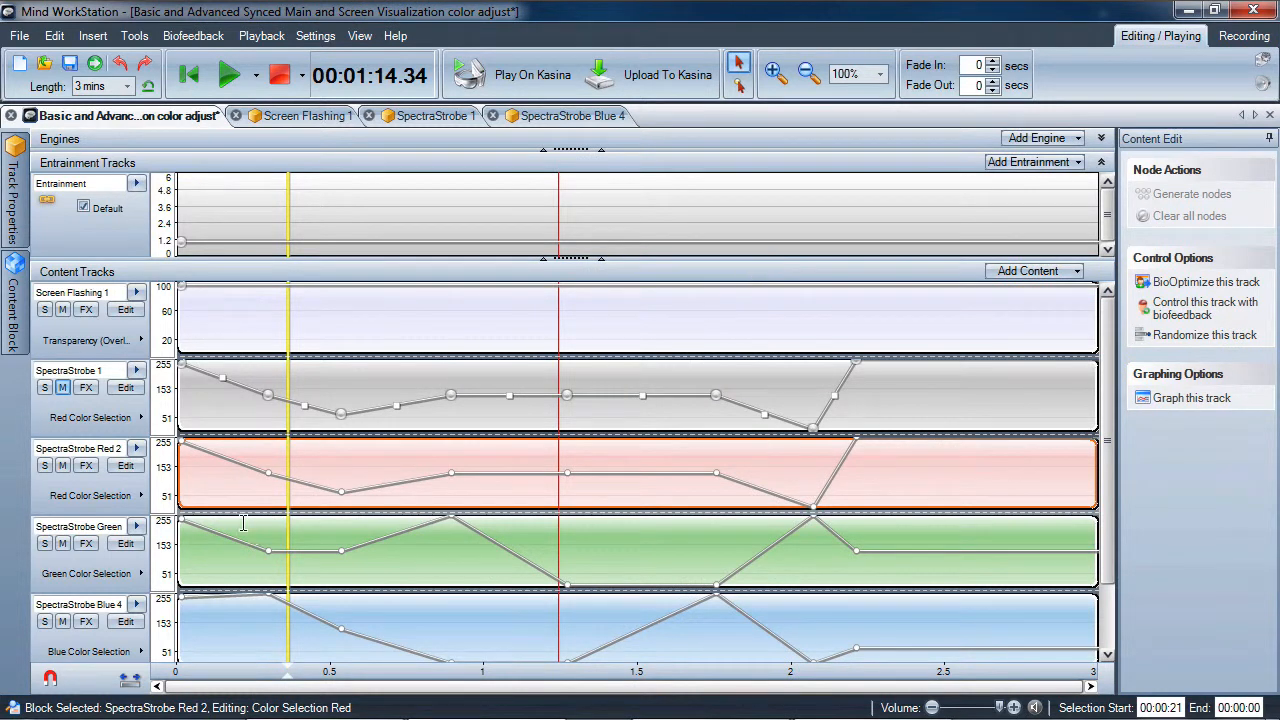
click(230, 487)
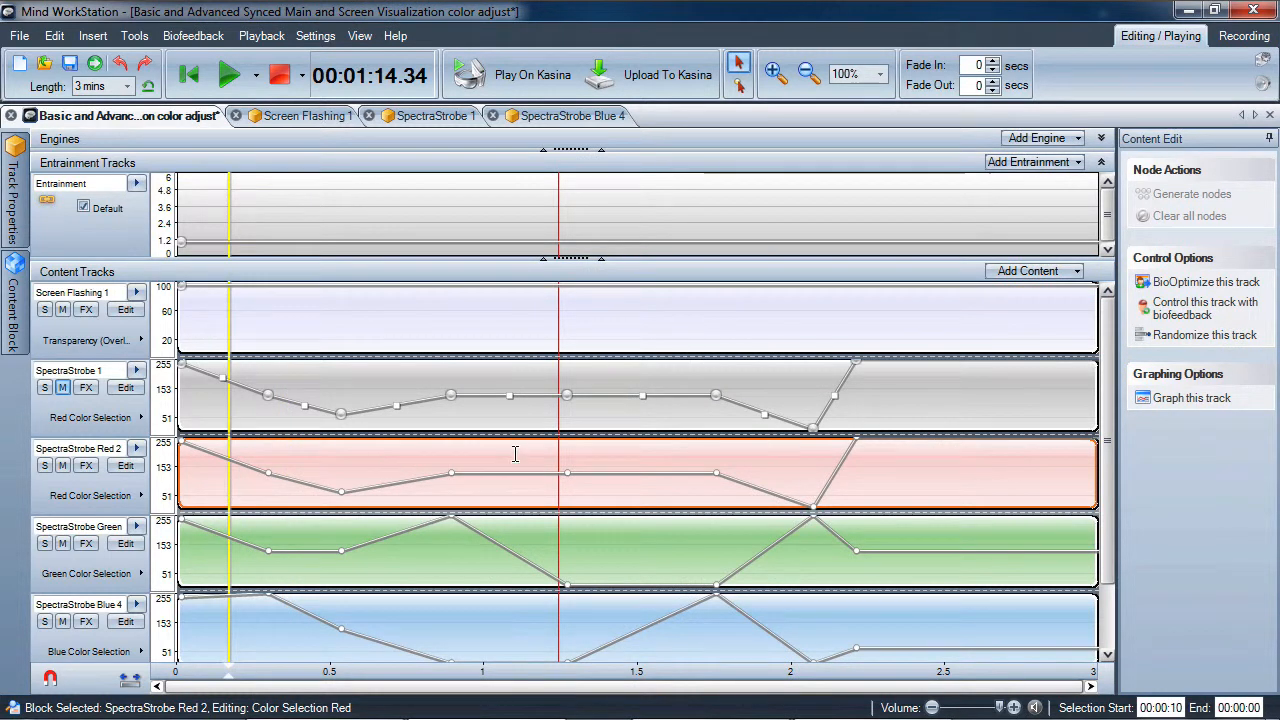
right_click(455, 467)
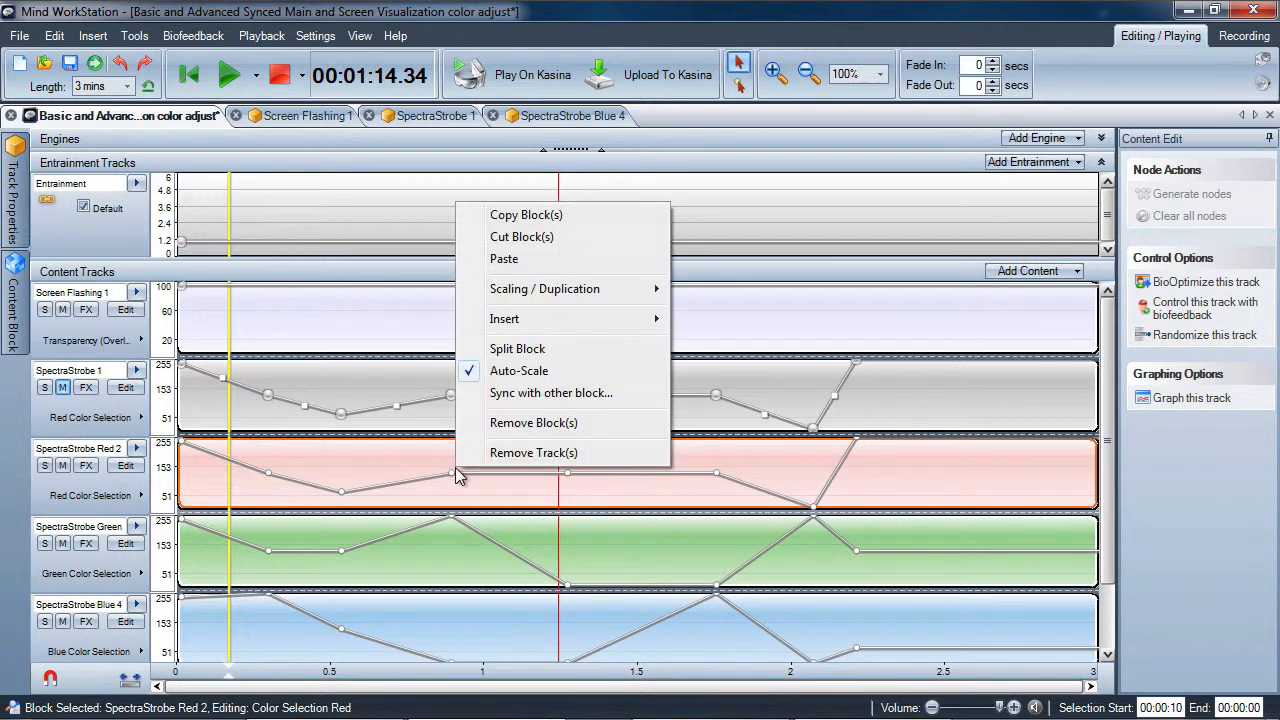
click(518, 395)
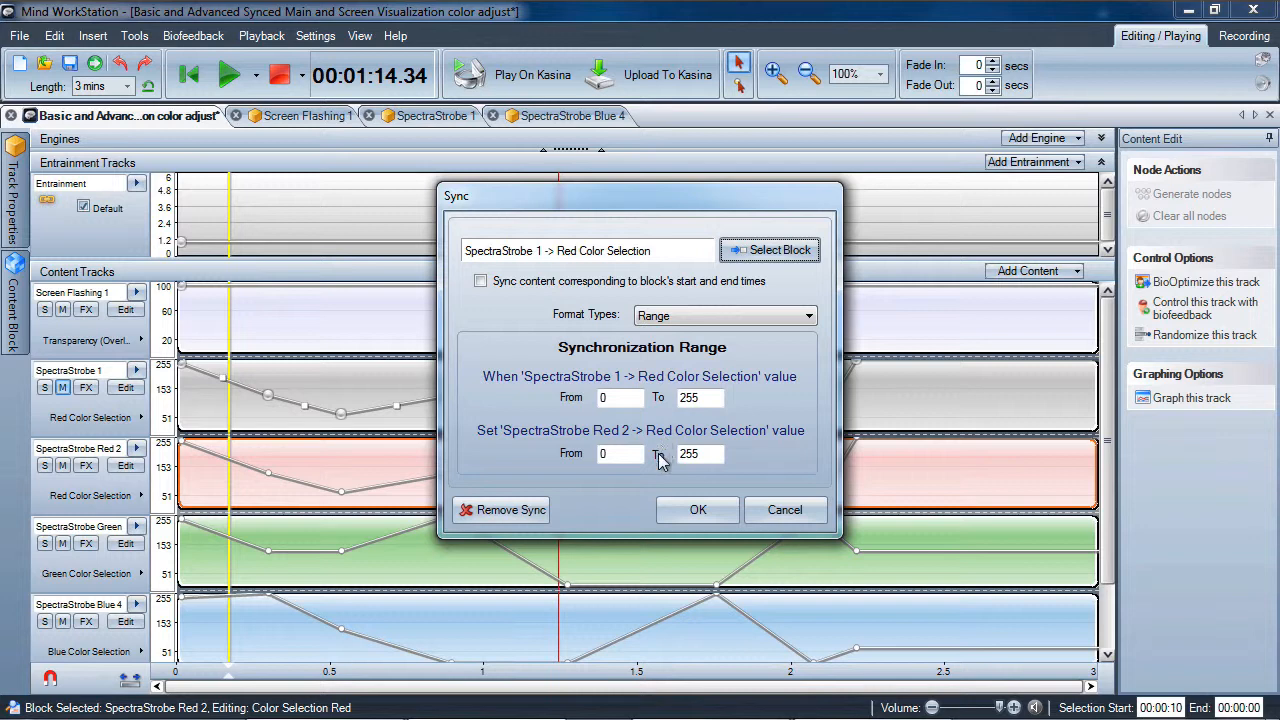
double_click(695, 453)
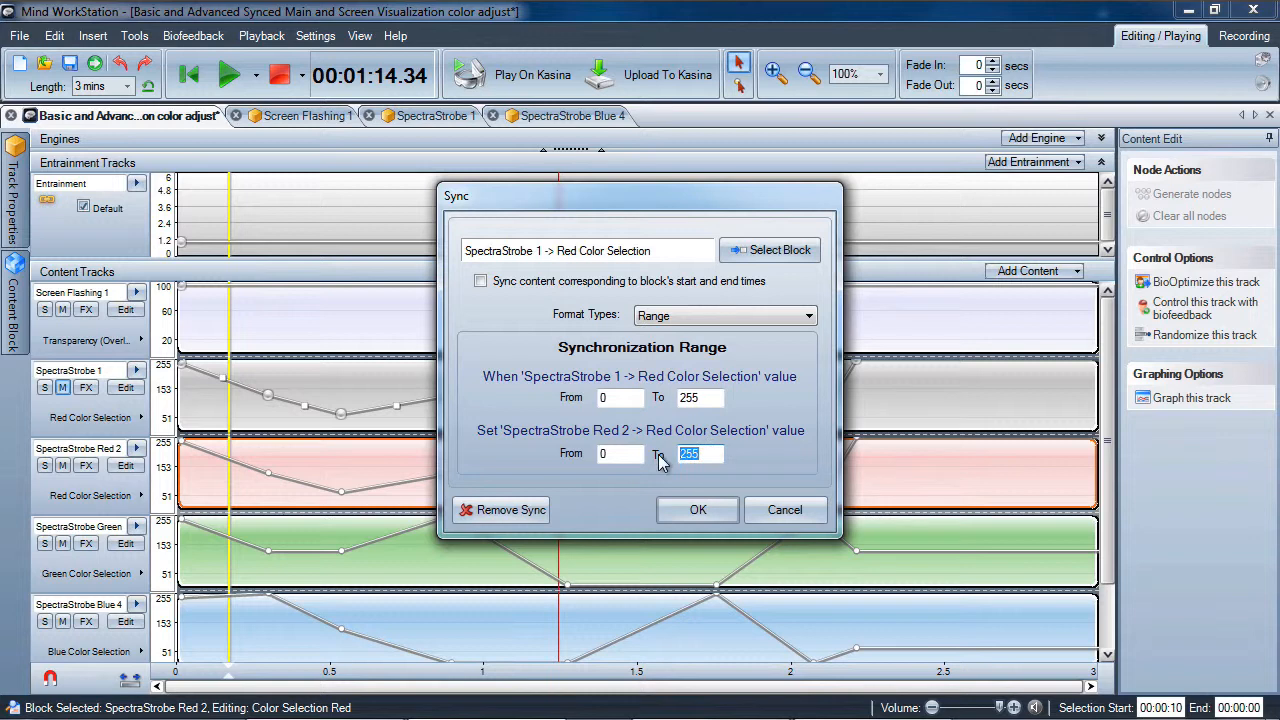
text(25)
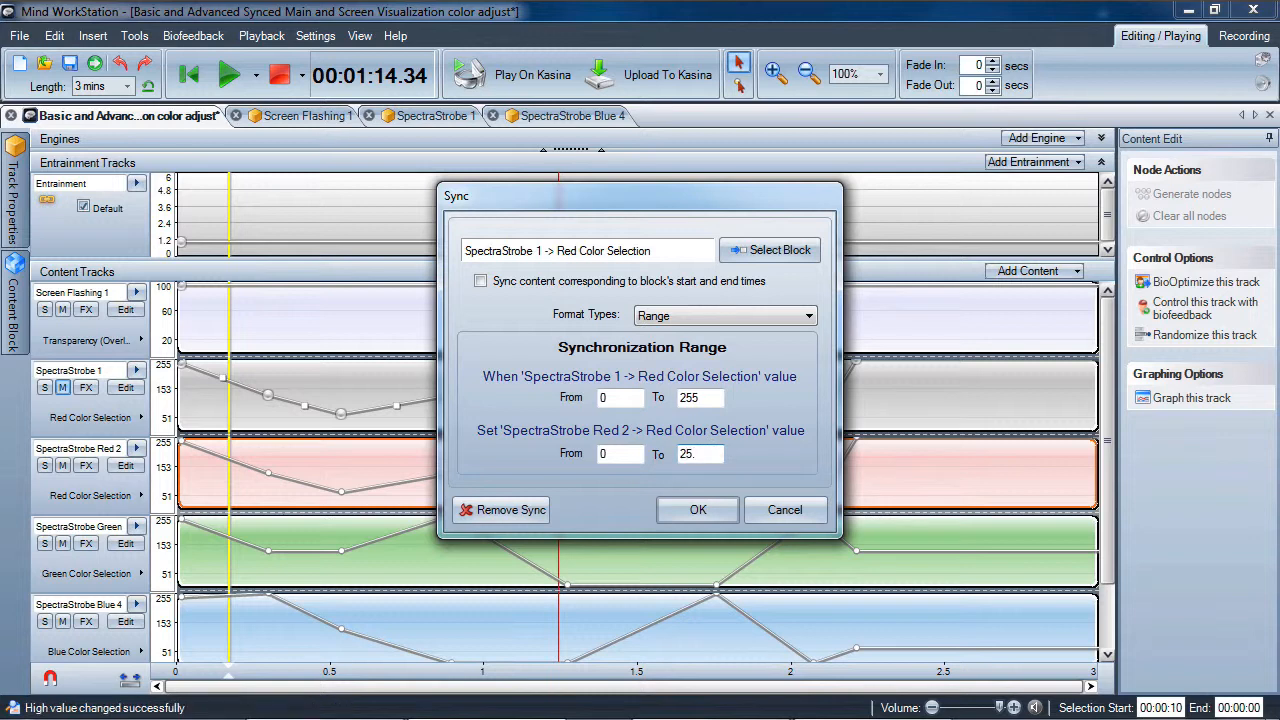
text(.5)
drag(670, 205, 668, 208)
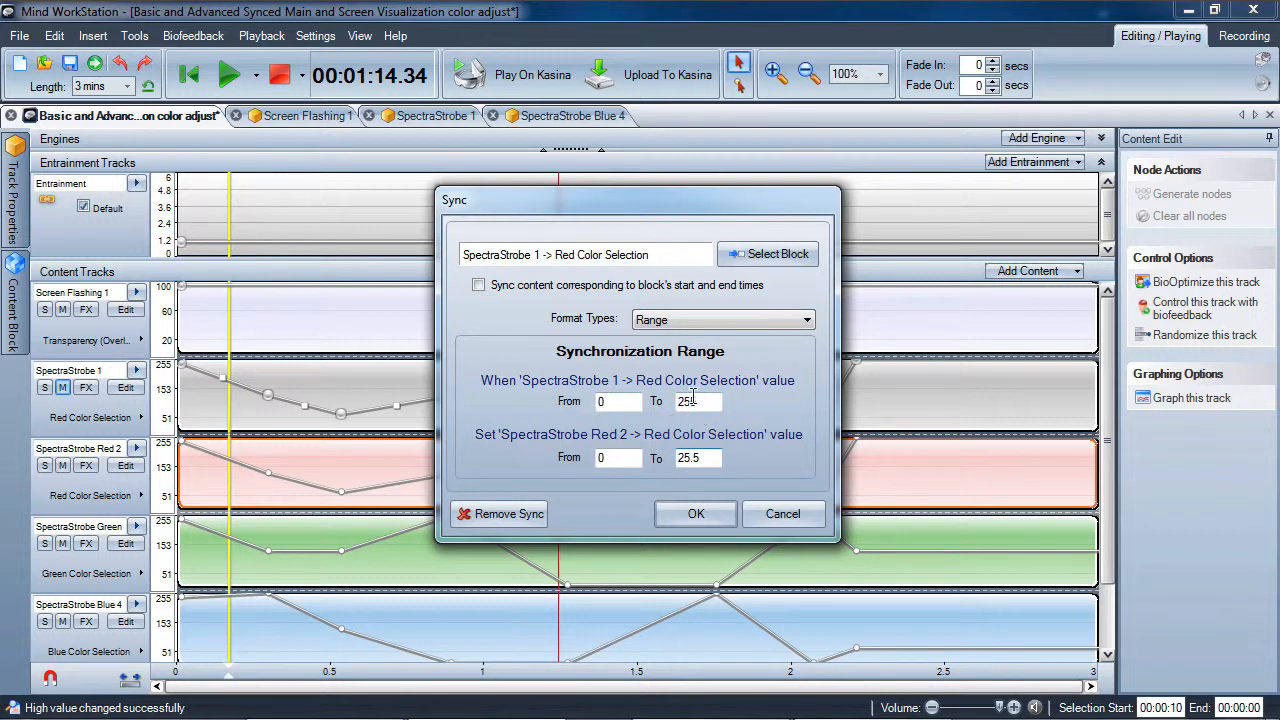
click(698, 512)
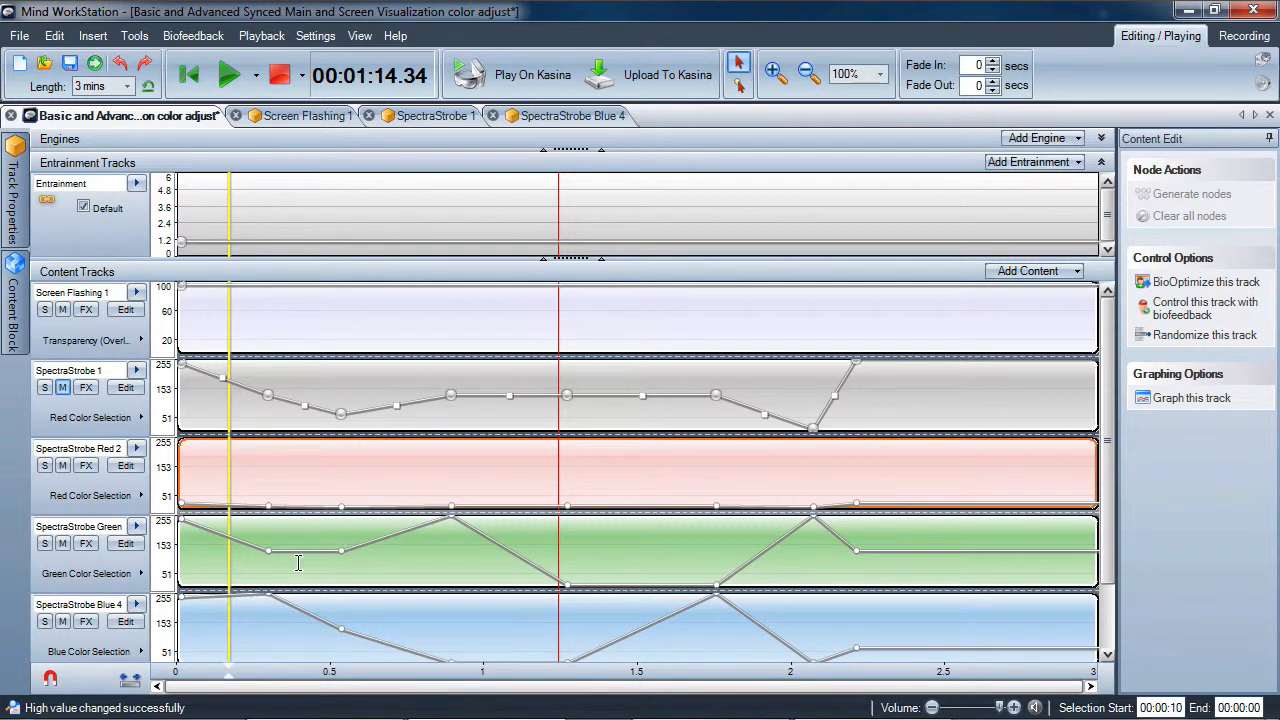
Set the upper limit of the SpectraStrobe Green 3 block's synced green output range to 85.
click(104, 578)
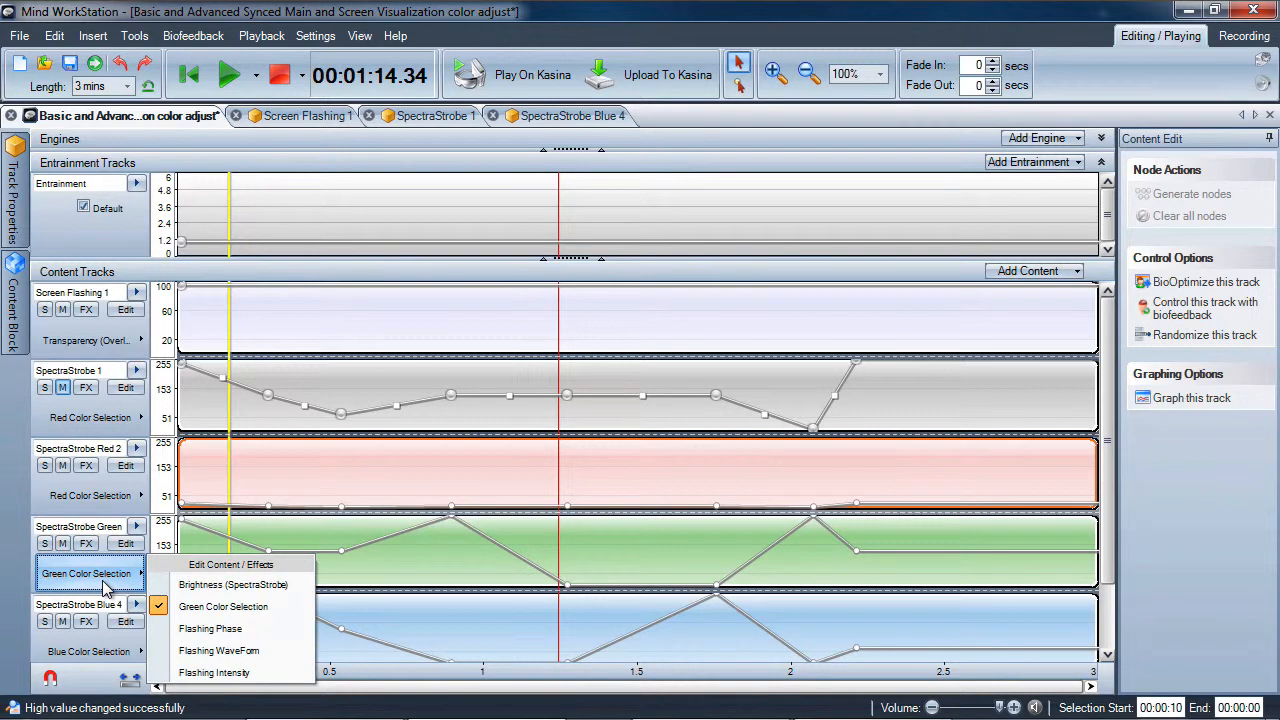
click(223, 606)
click(401, 567)
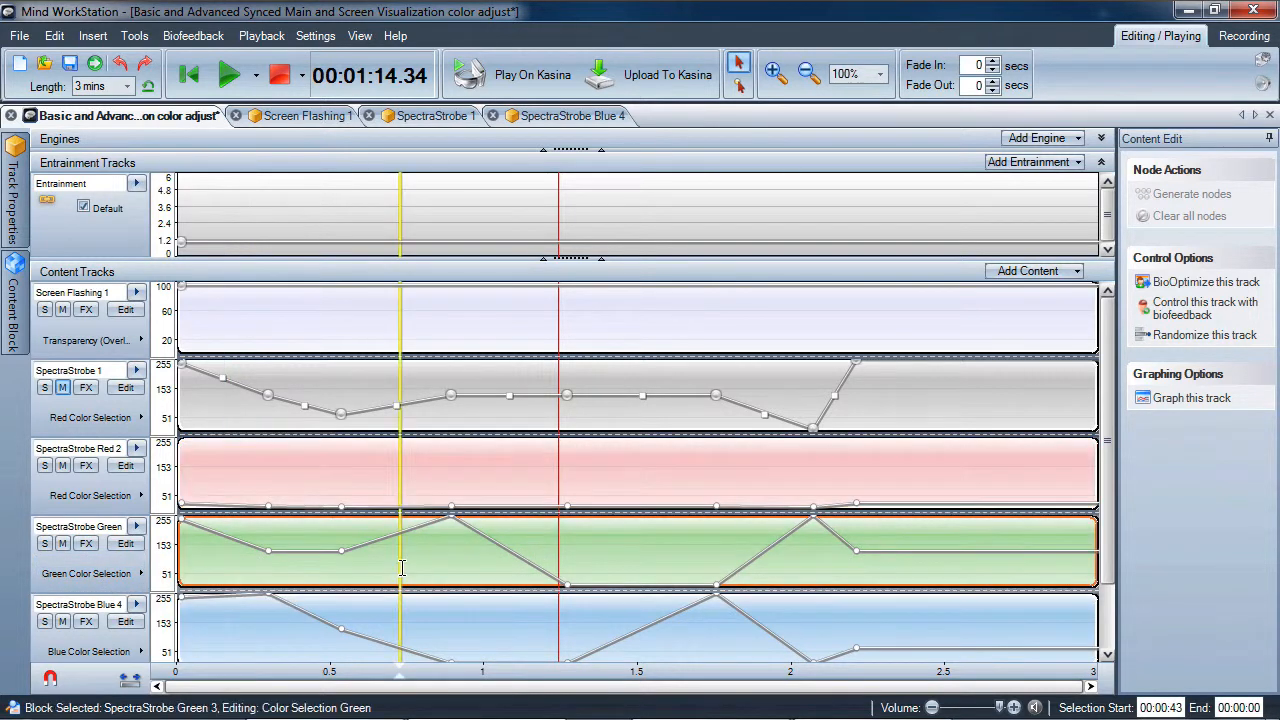
right_click(401, 567)
click(480, 493)
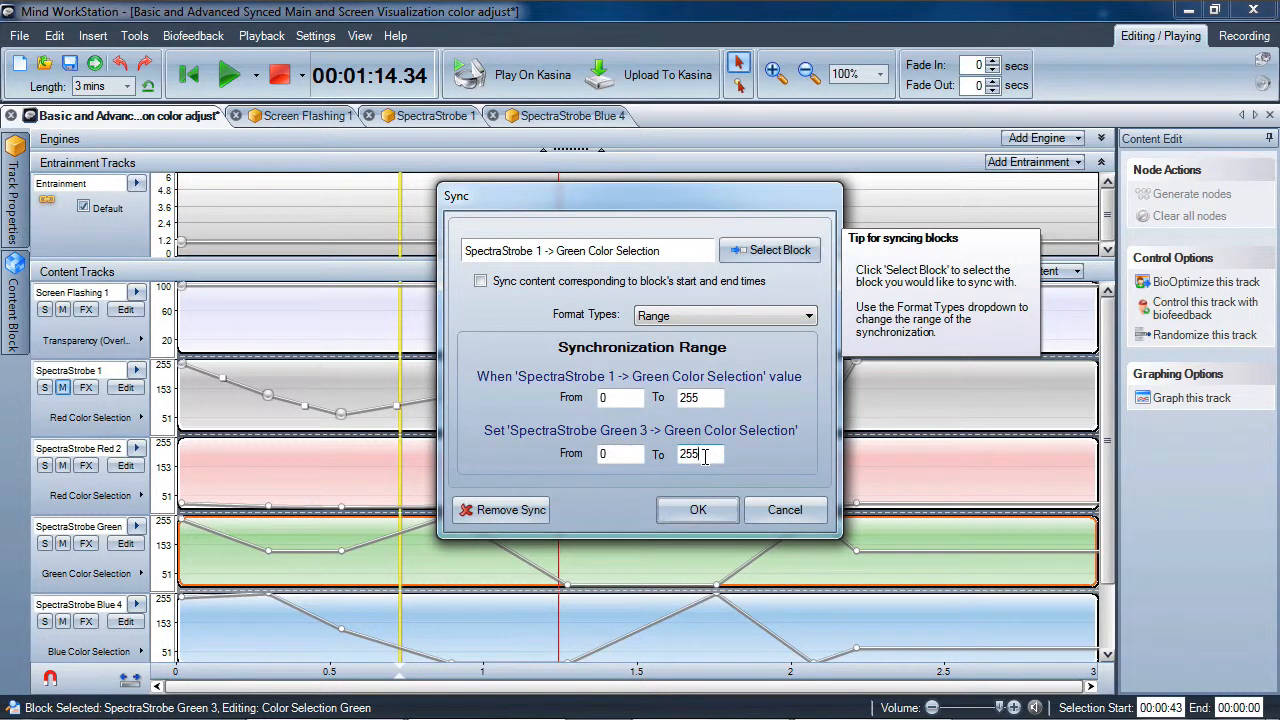
drag(704, 456, 674, 462)
text(85)
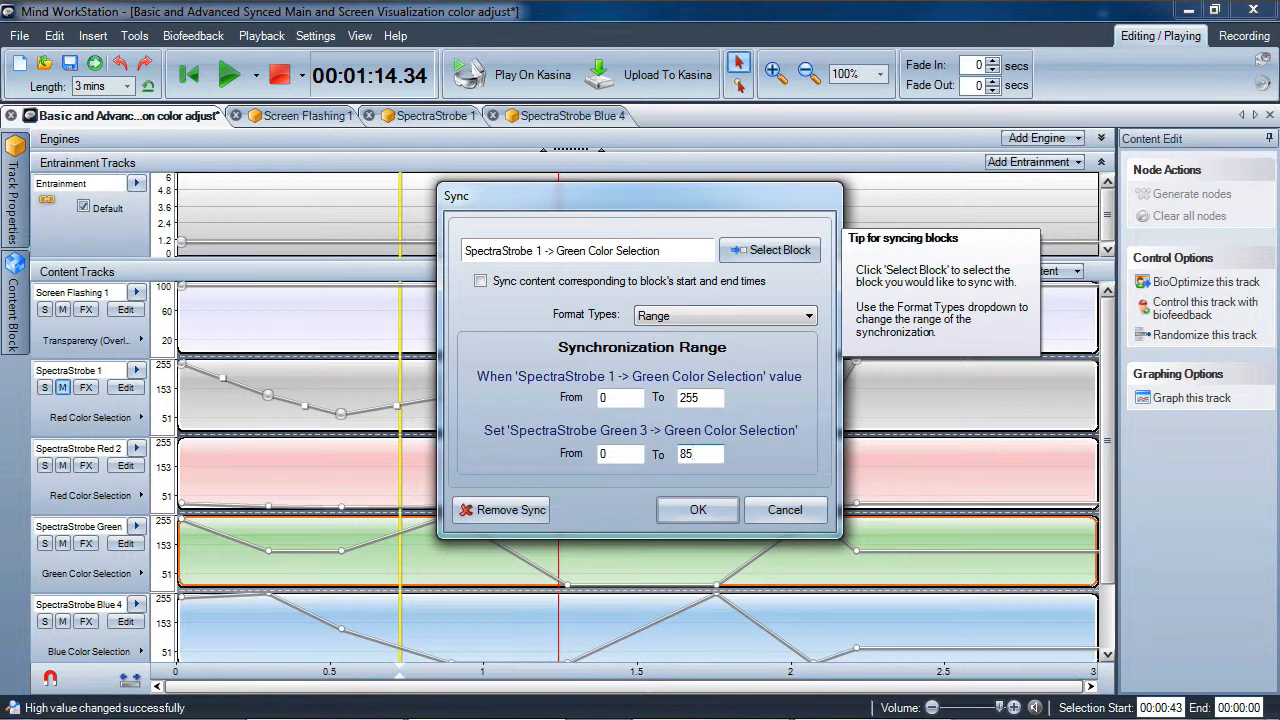
click(698, 510)
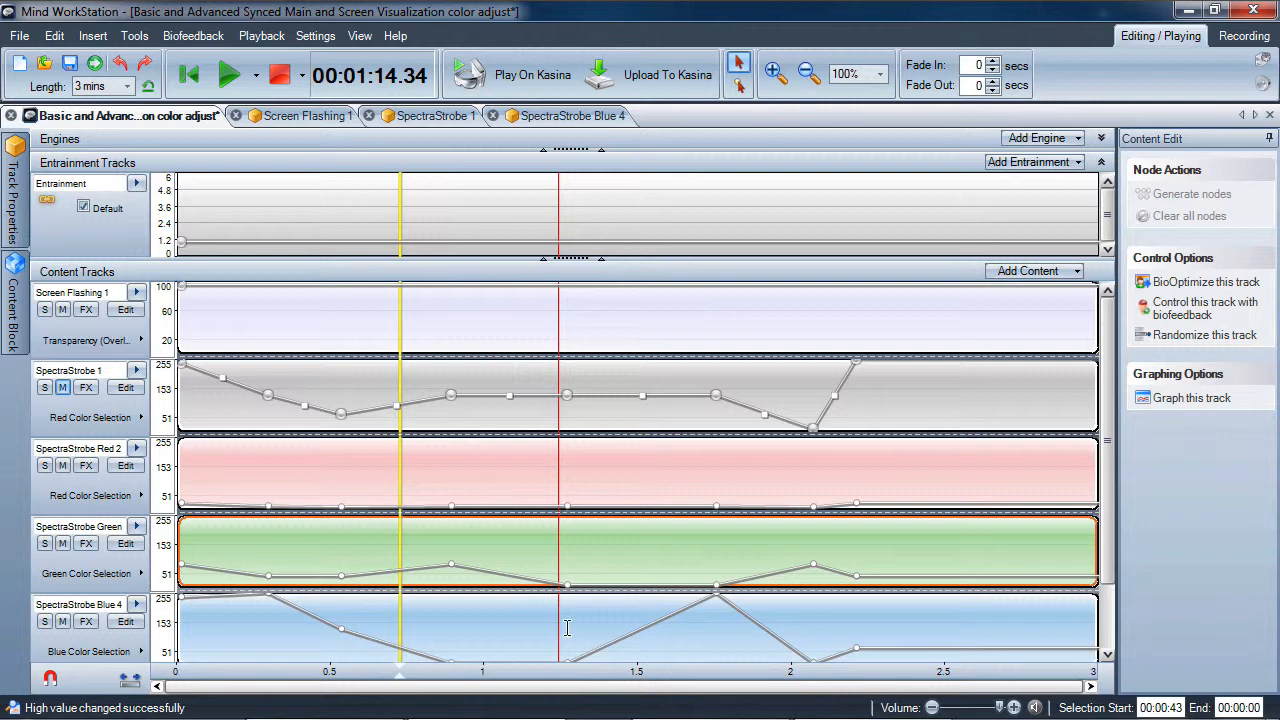
Switch to Calculator, divide 255 by 3, and minimize the calculator.
mouse_move(552, 717)
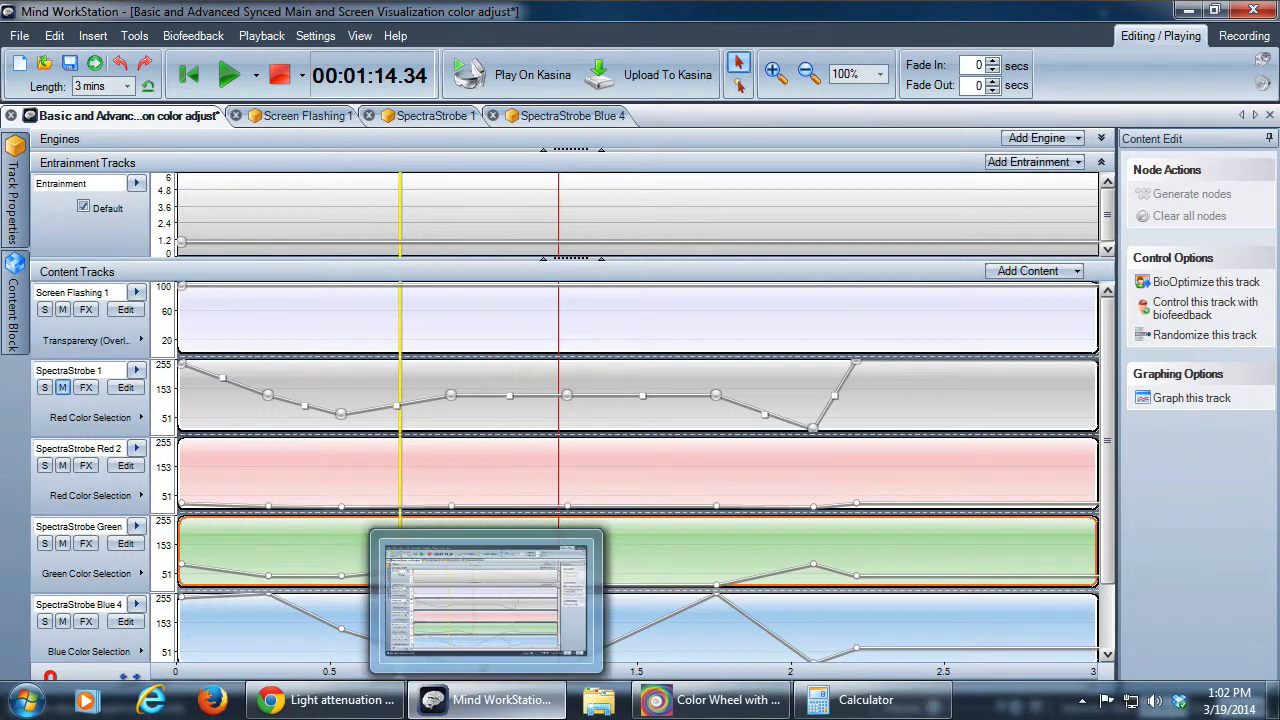
click(855, 700)
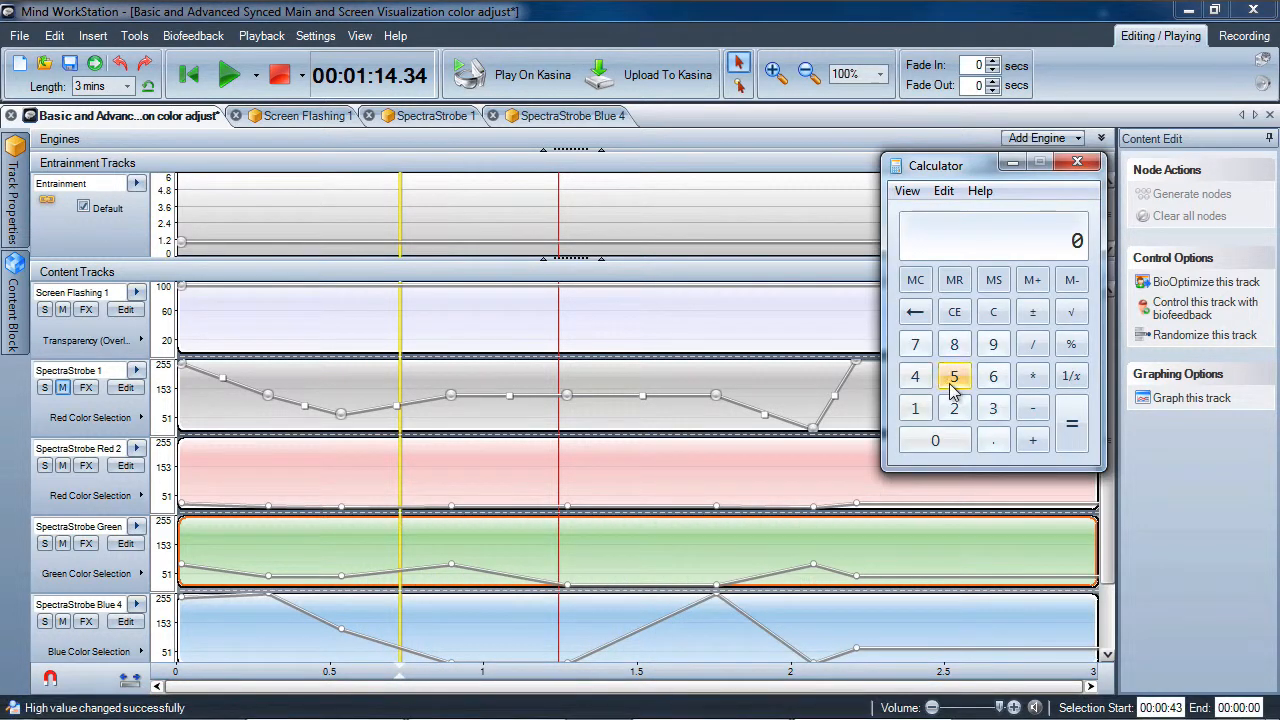
click(955, 405)
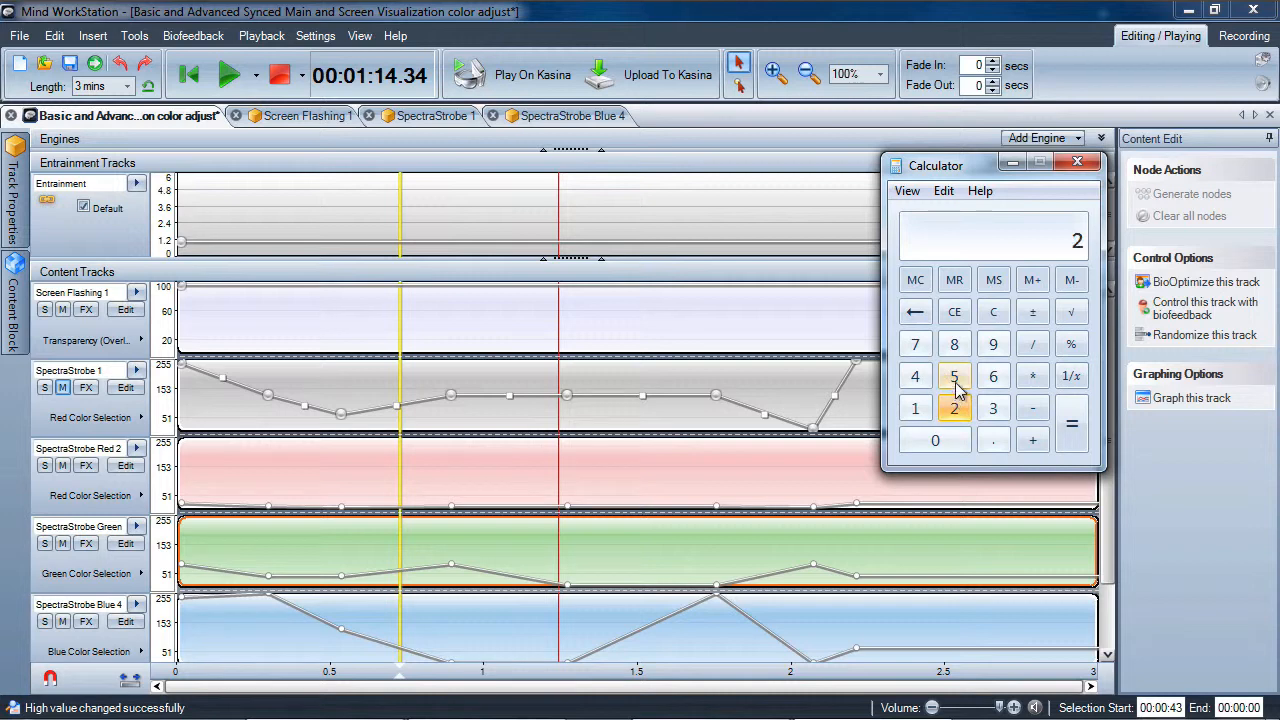
click(954, 378)
click(954, 376)
click(1035, 347)
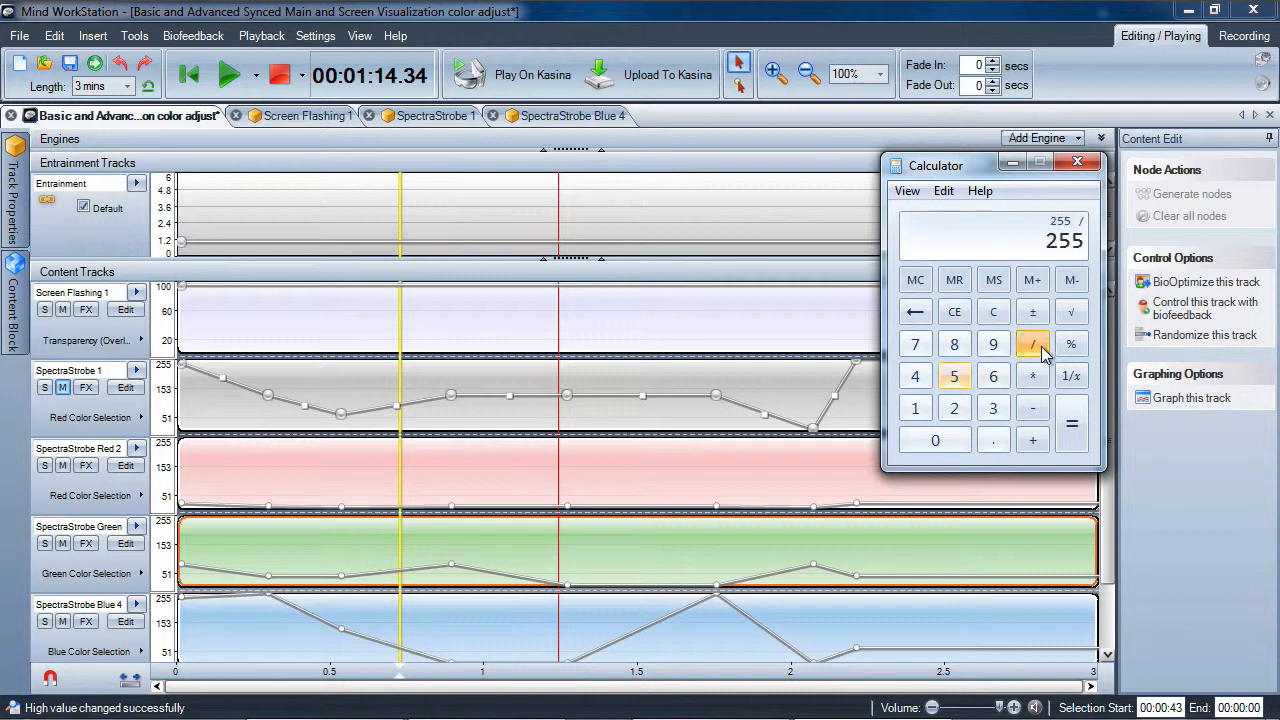
click(993, 408)
click(1071, 423)
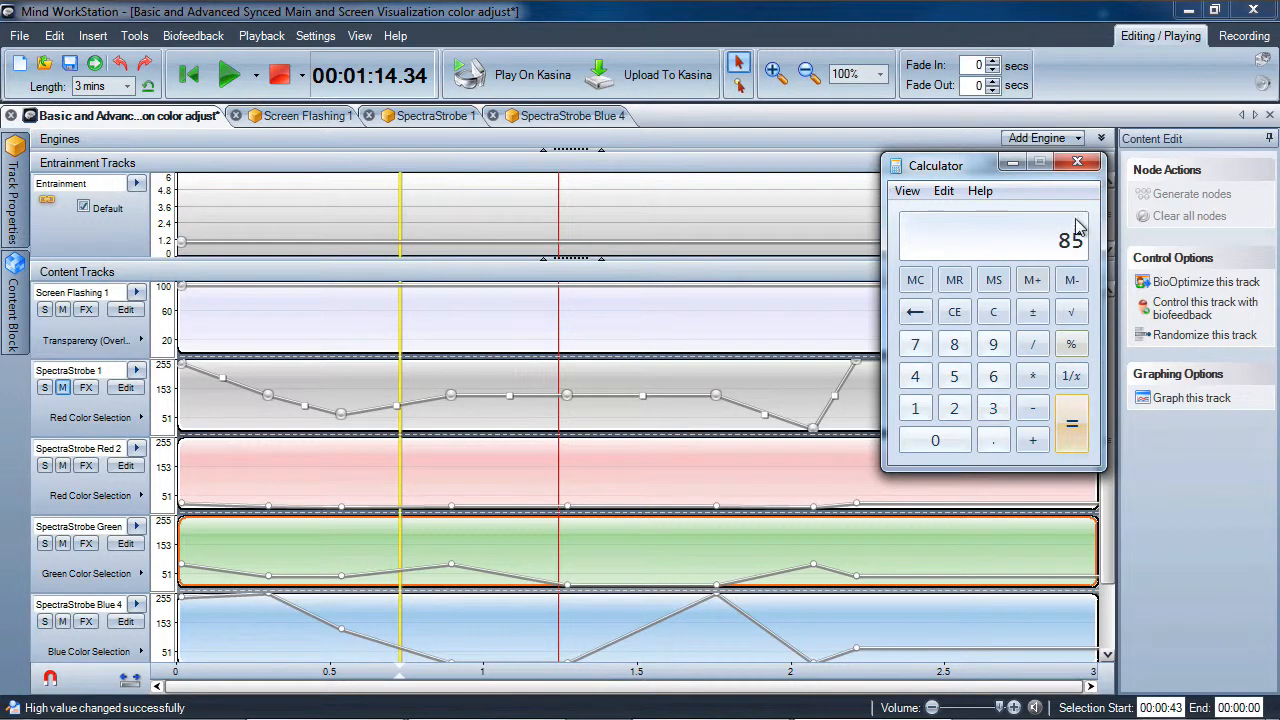
click(1012, 162)
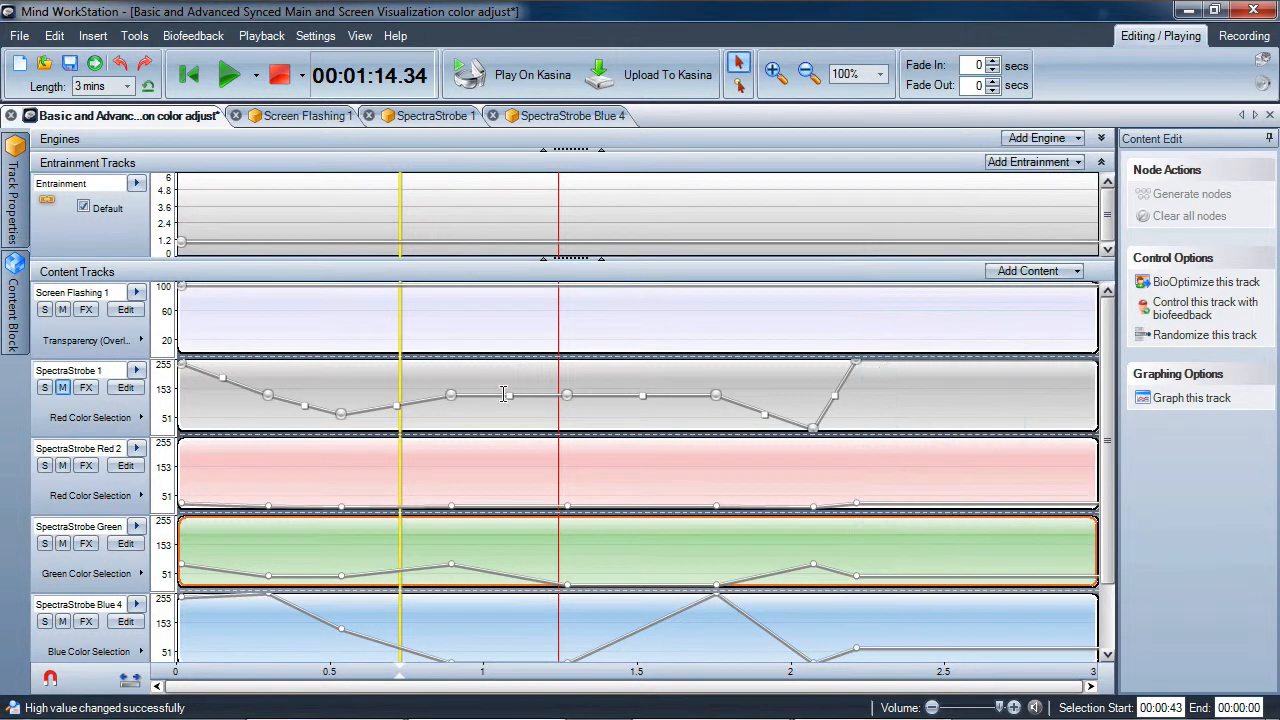
Examine the color curves of the synced SpectraStrobe red, green and blue blocks and compare them with the SpectraStrobe 1 block.
click(446, 549)
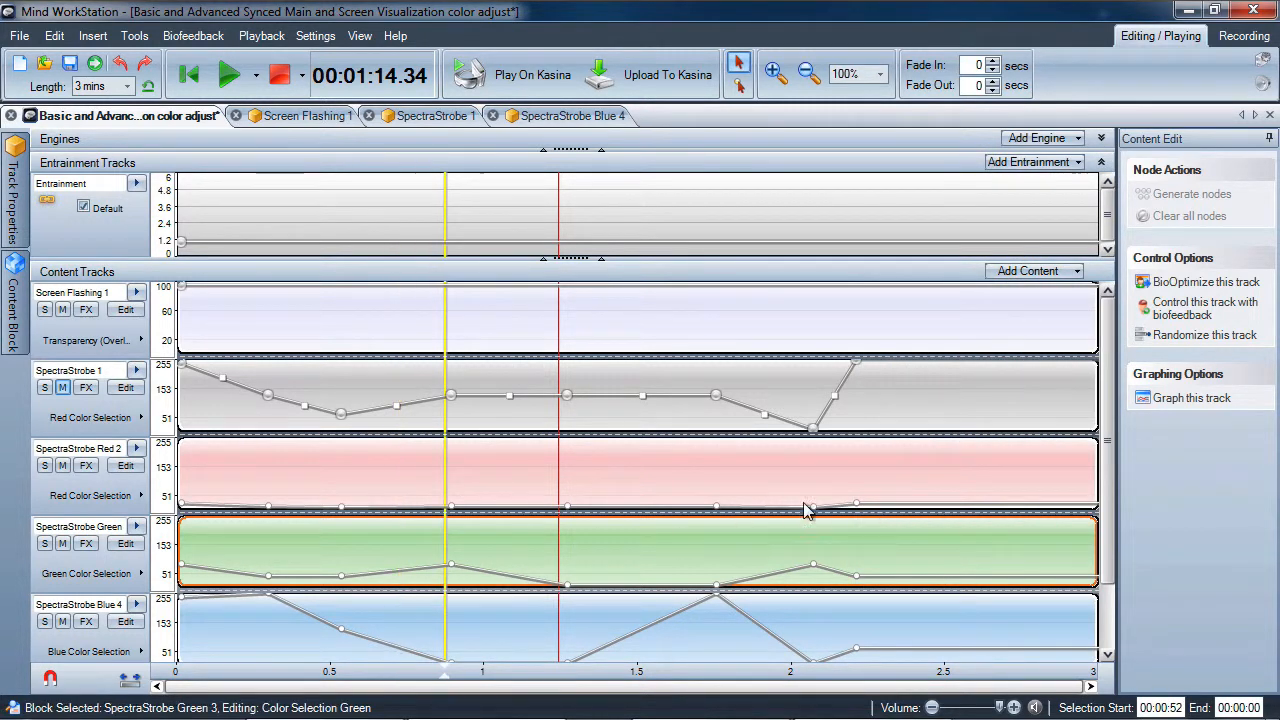
click(746, 482)
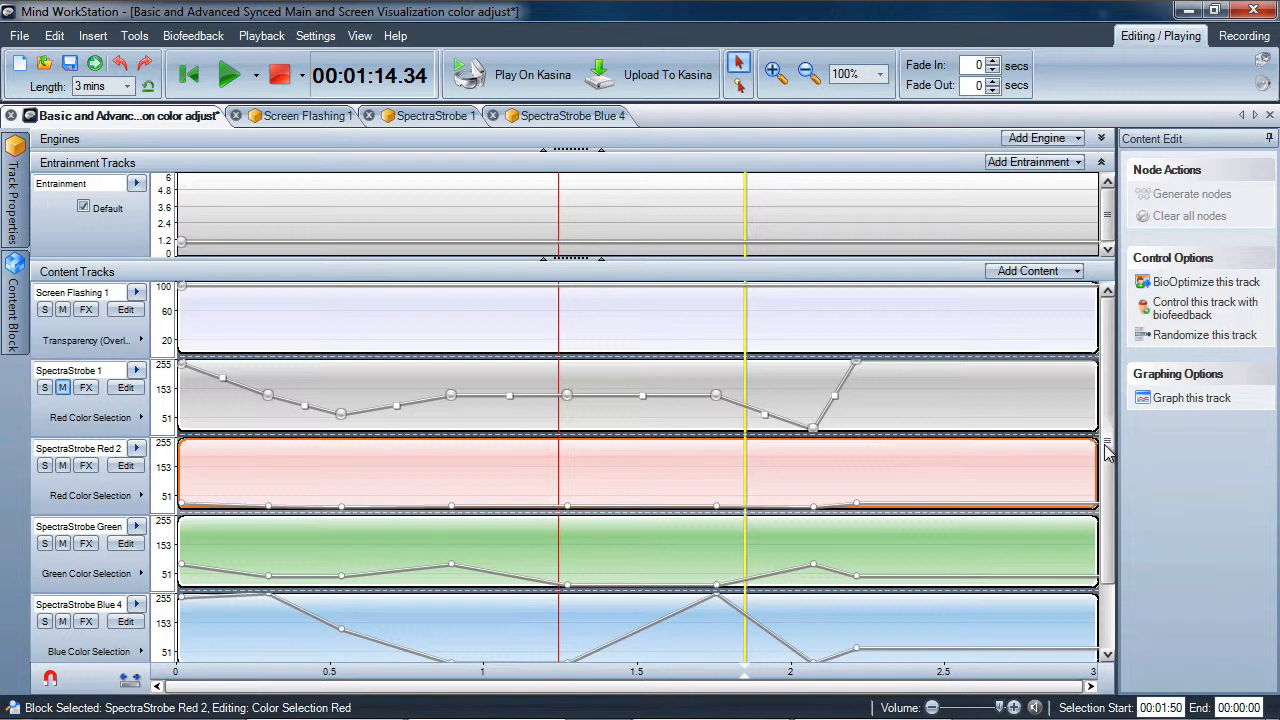
drag(1107, 440, 1108, 505)
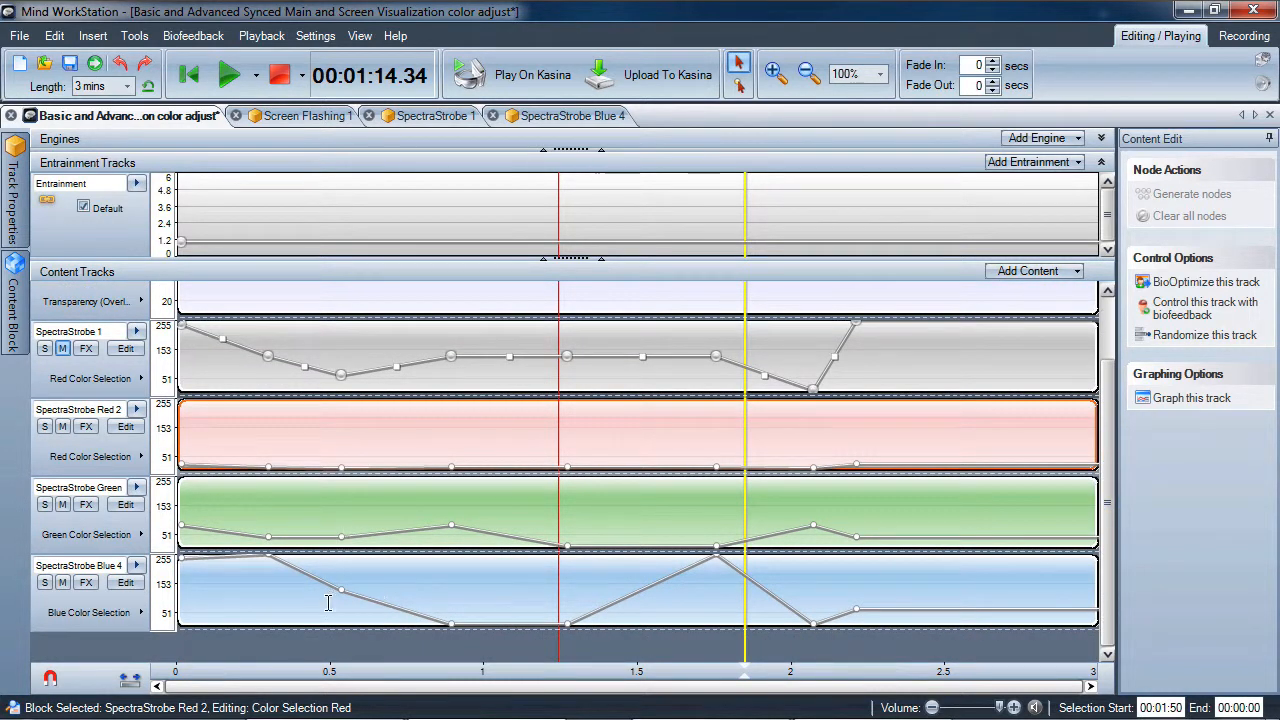
click(261, 602)
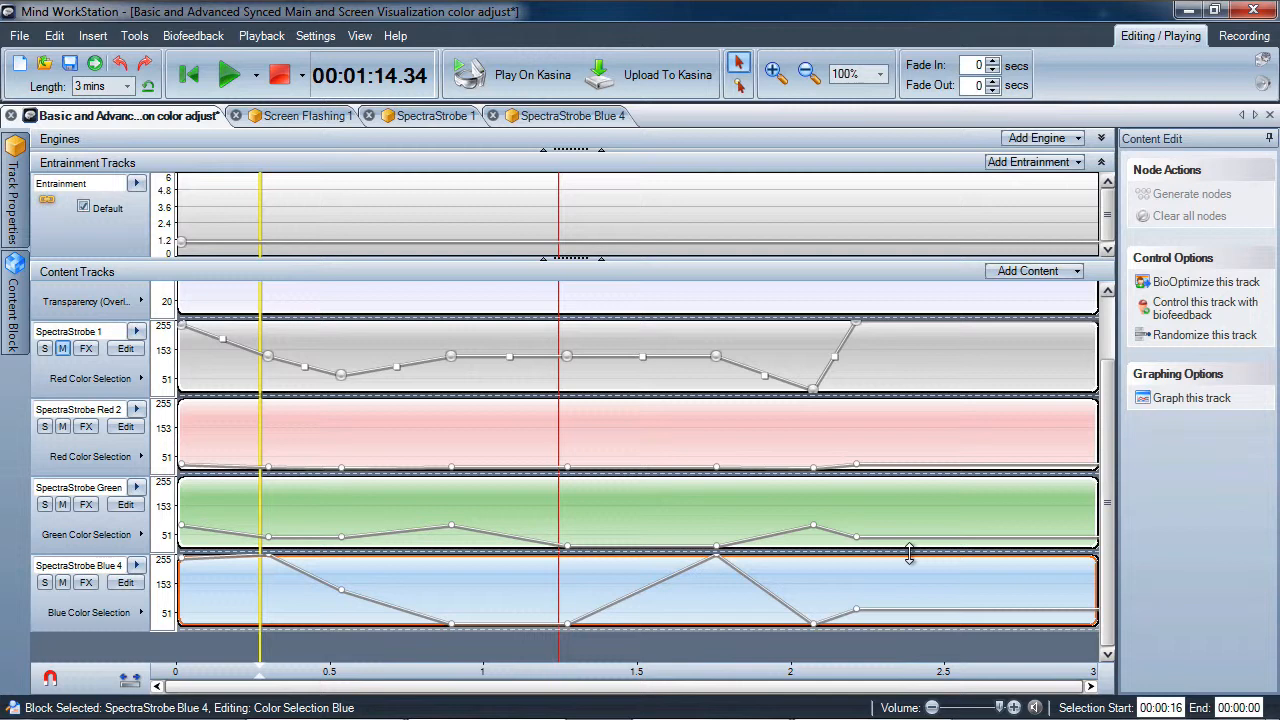
click(622, 530)
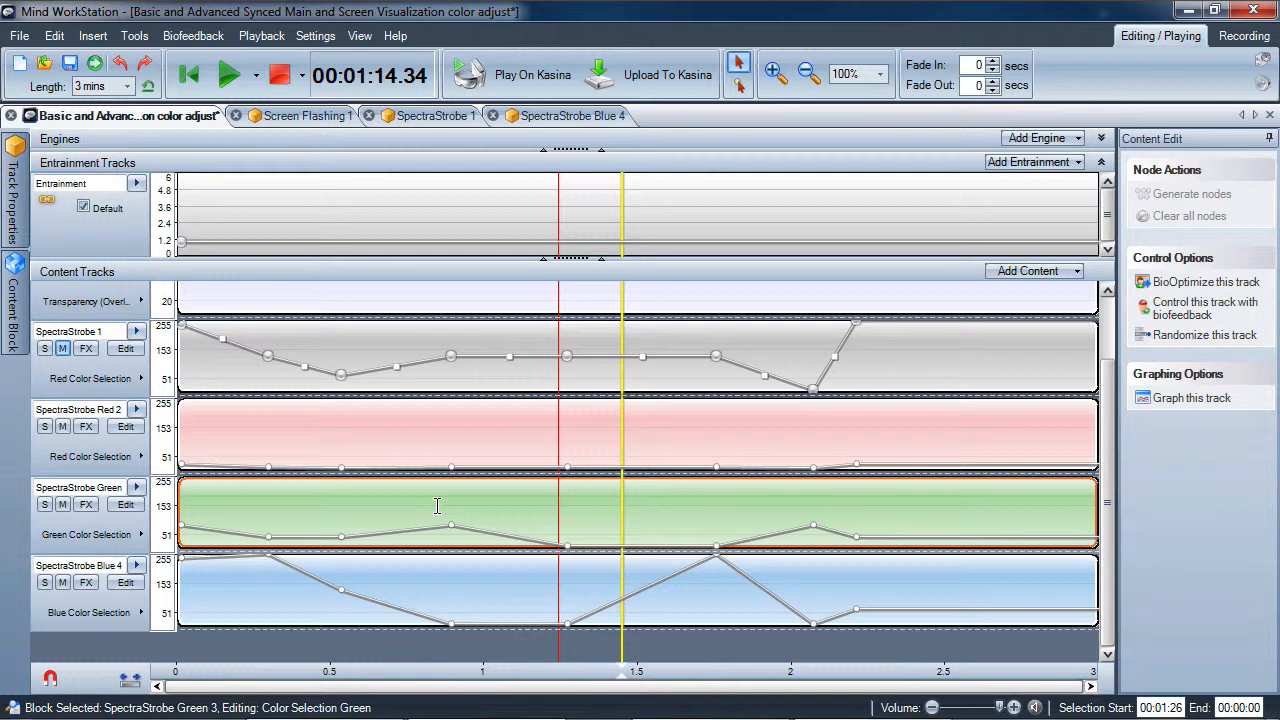
click(484, 438)
click(374, 446)
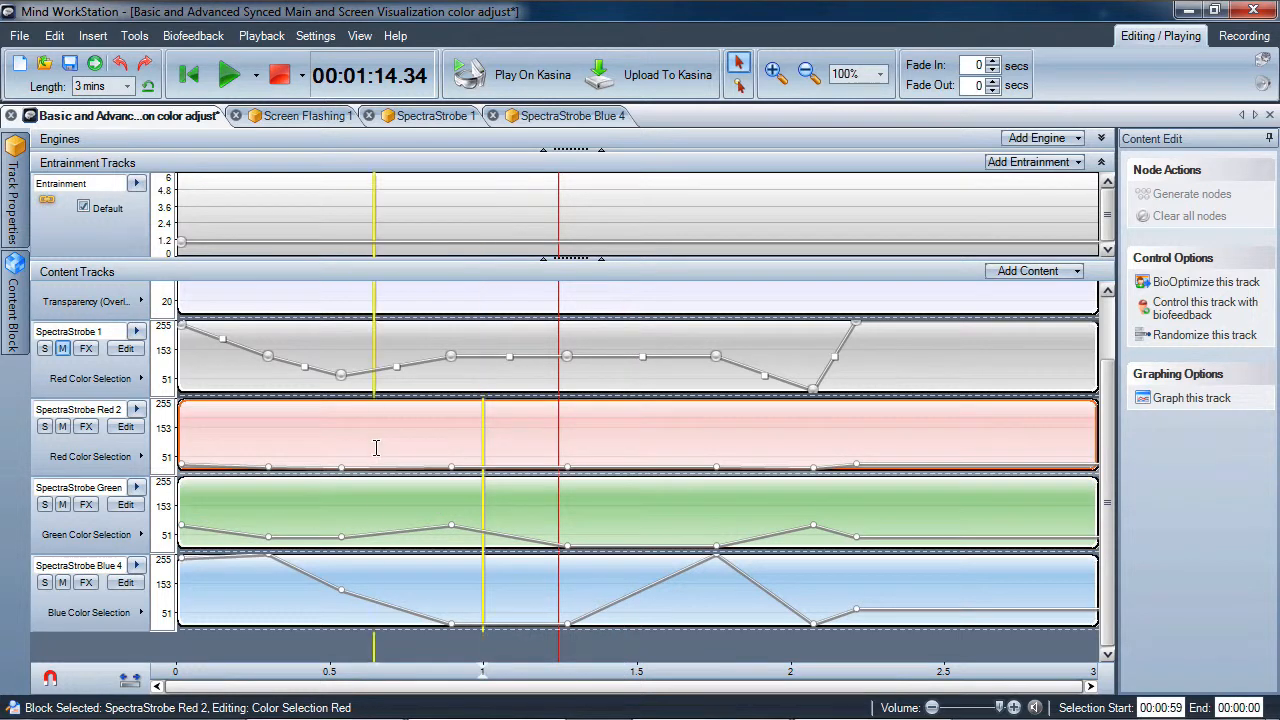
click(317, 443)
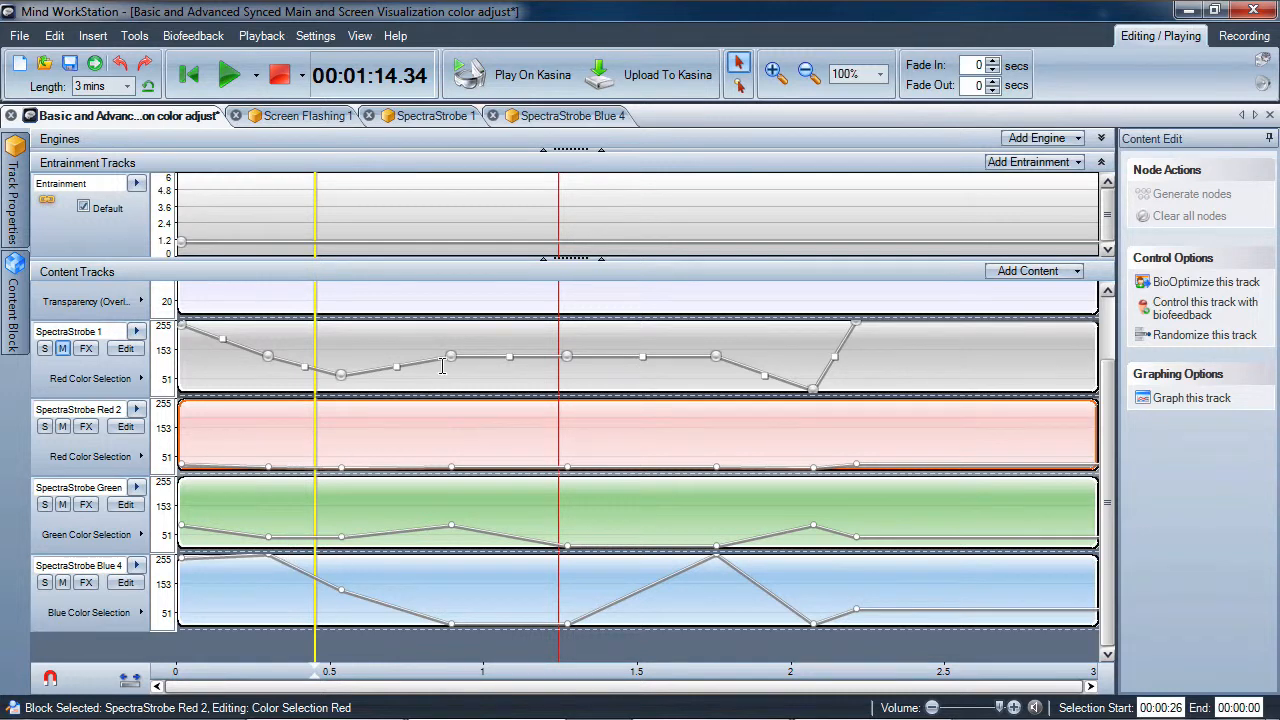
click(509, 339)
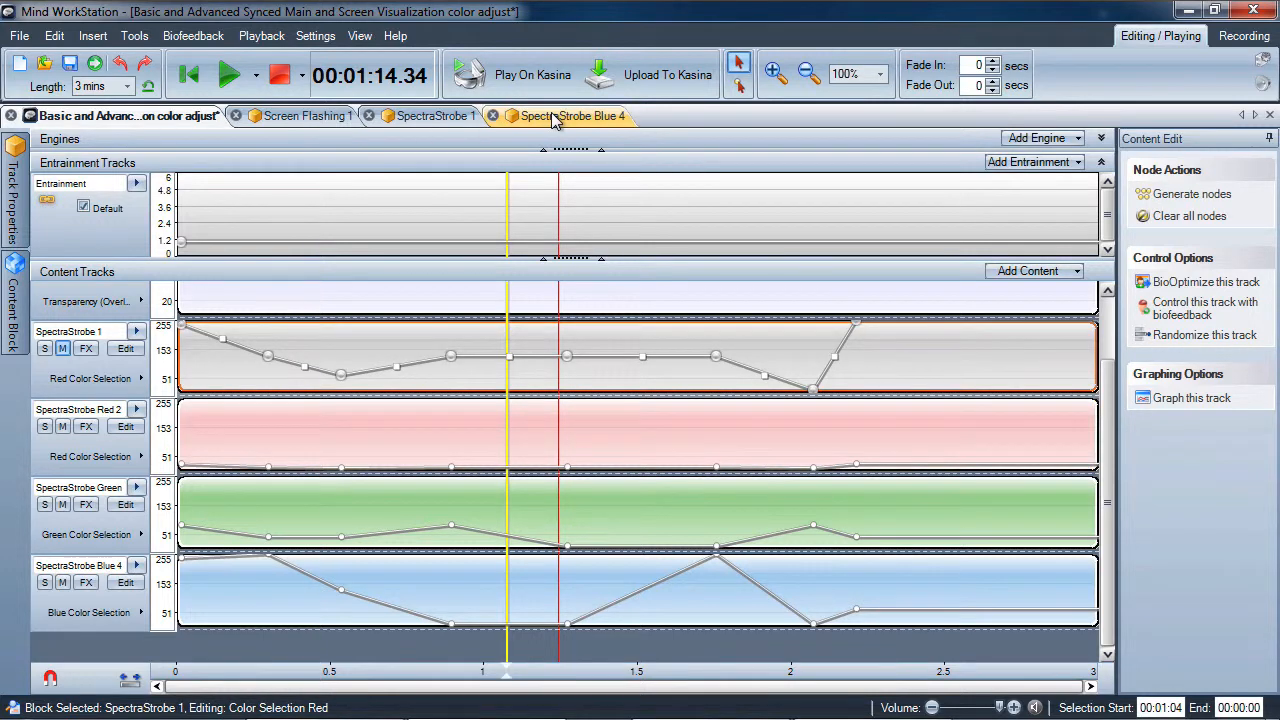
Open the SpectraStrobe 1 track's settings and add a blue color at 00:01:33 in its color selection.
click(418, 115)
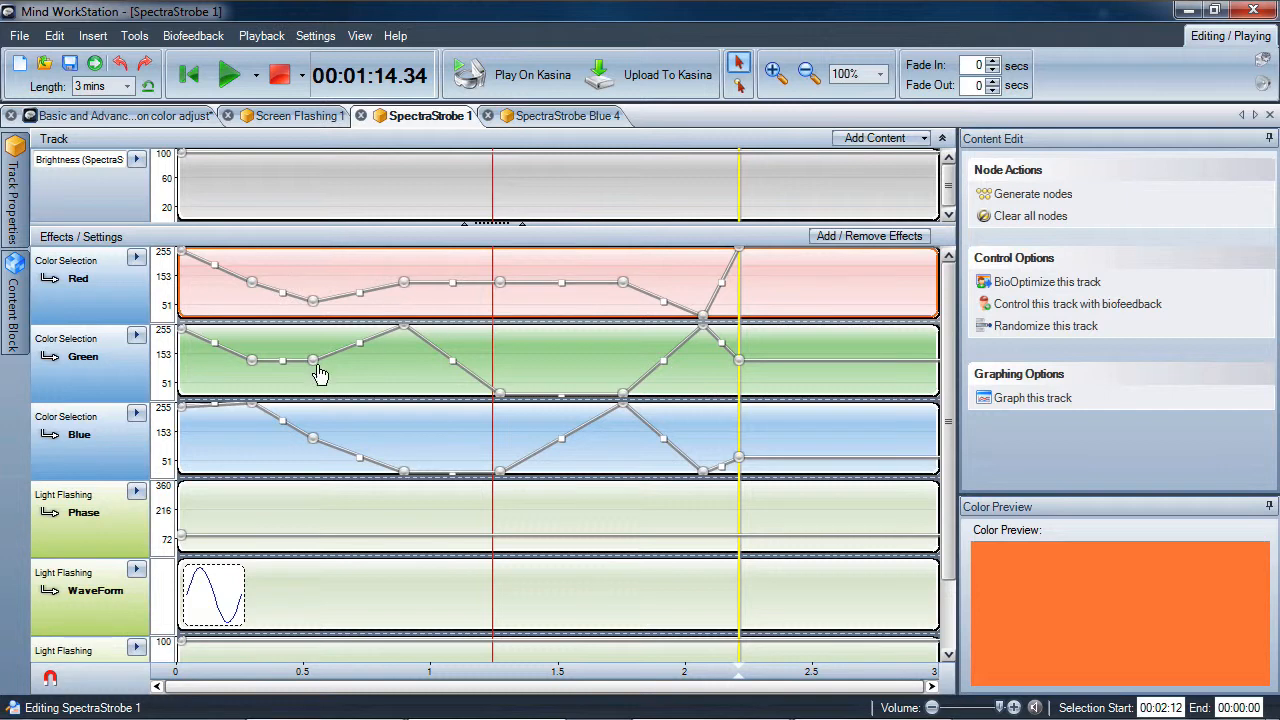
right_click(576, 362)
click(615, 370)
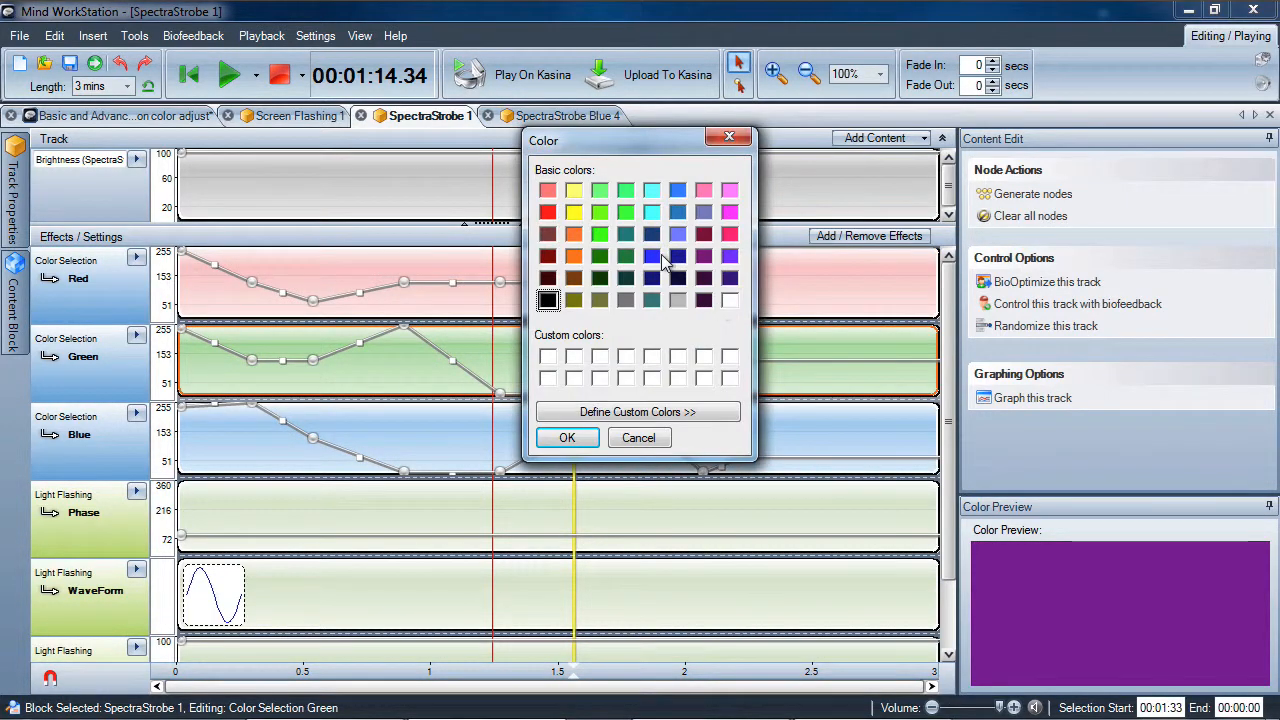
click(651, 256)
click(567, 437)
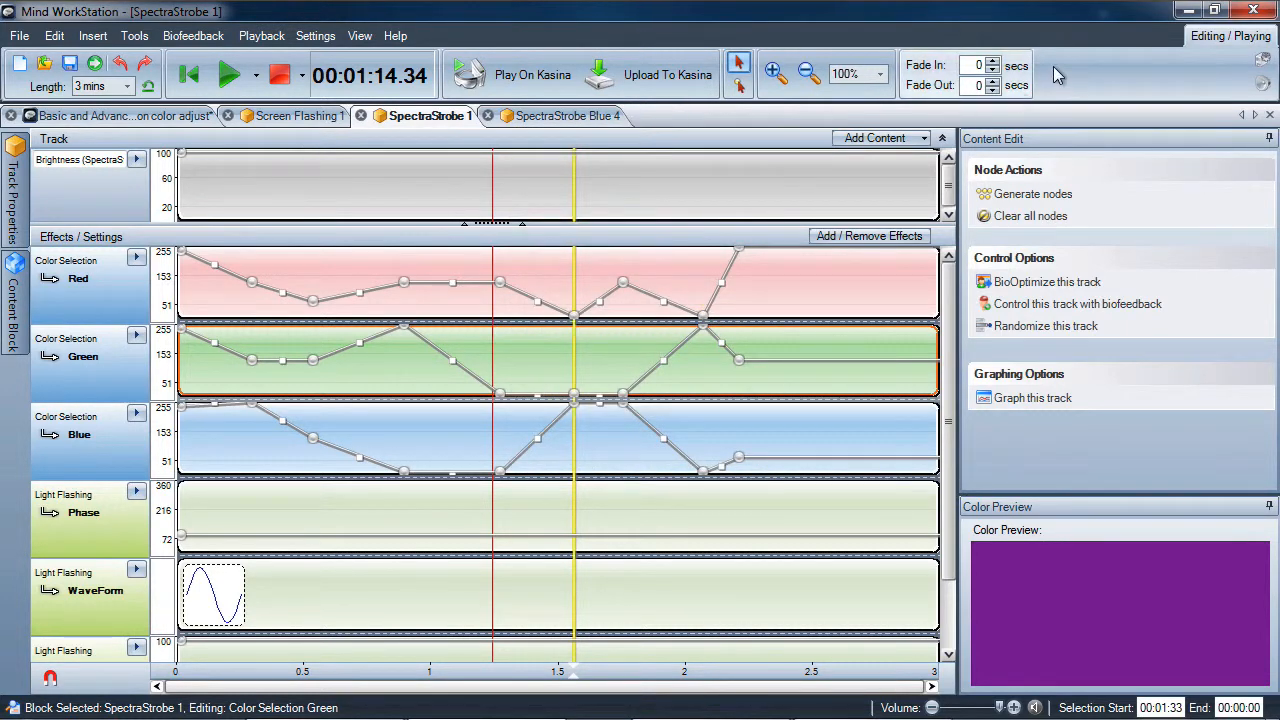
Shrink the program window, play the session briefly to preview the added blue, and return to the main session's content tracks.
click(1214, 10)
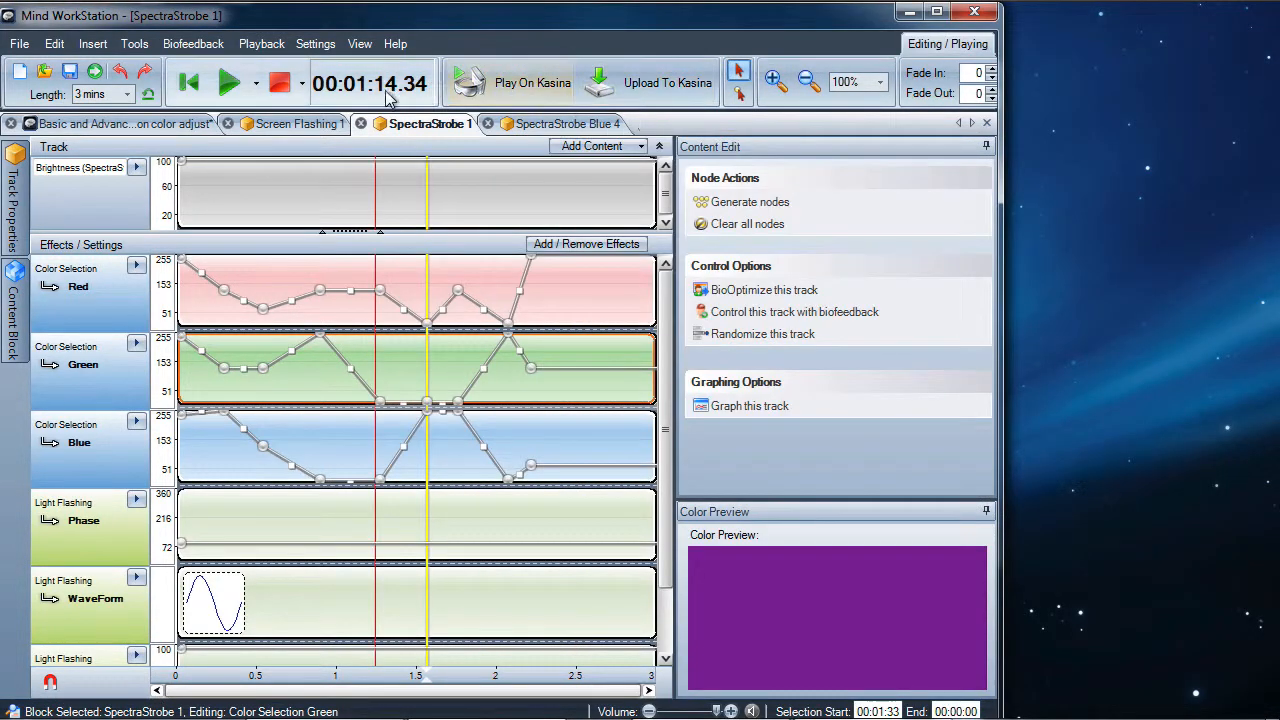
click(229, 84)
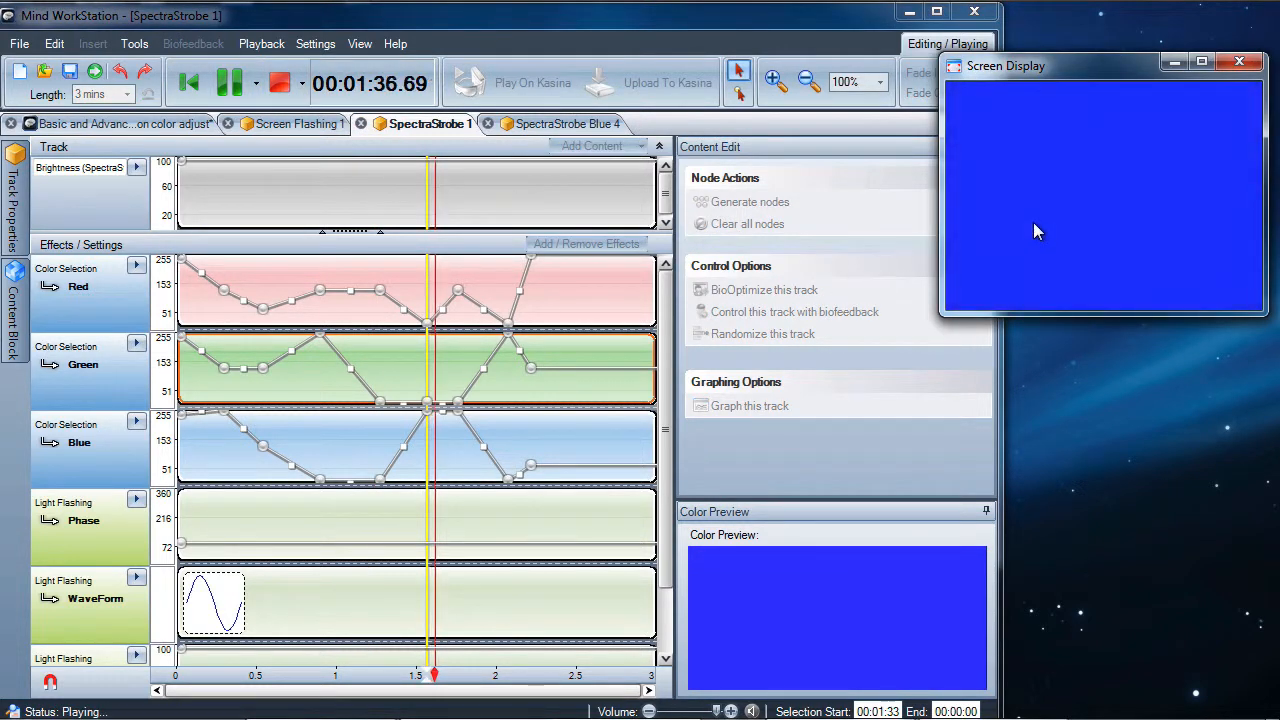
click(278, 88)
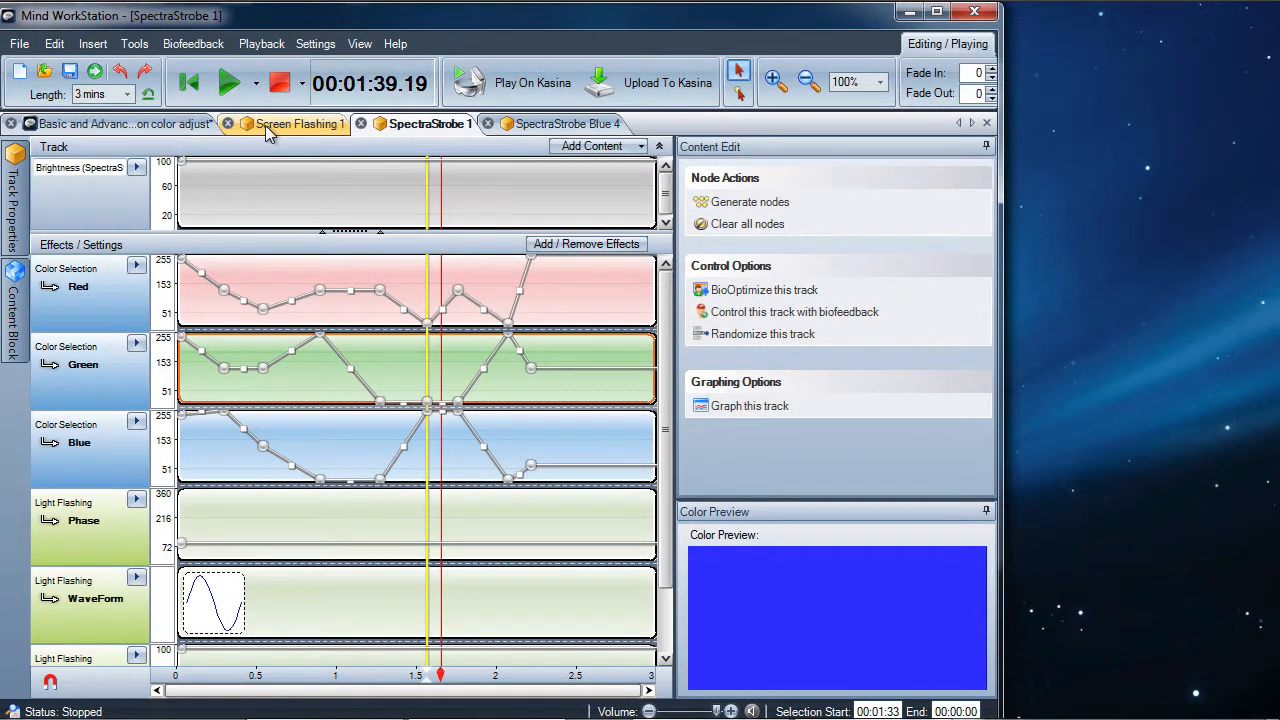
click(155, 133)
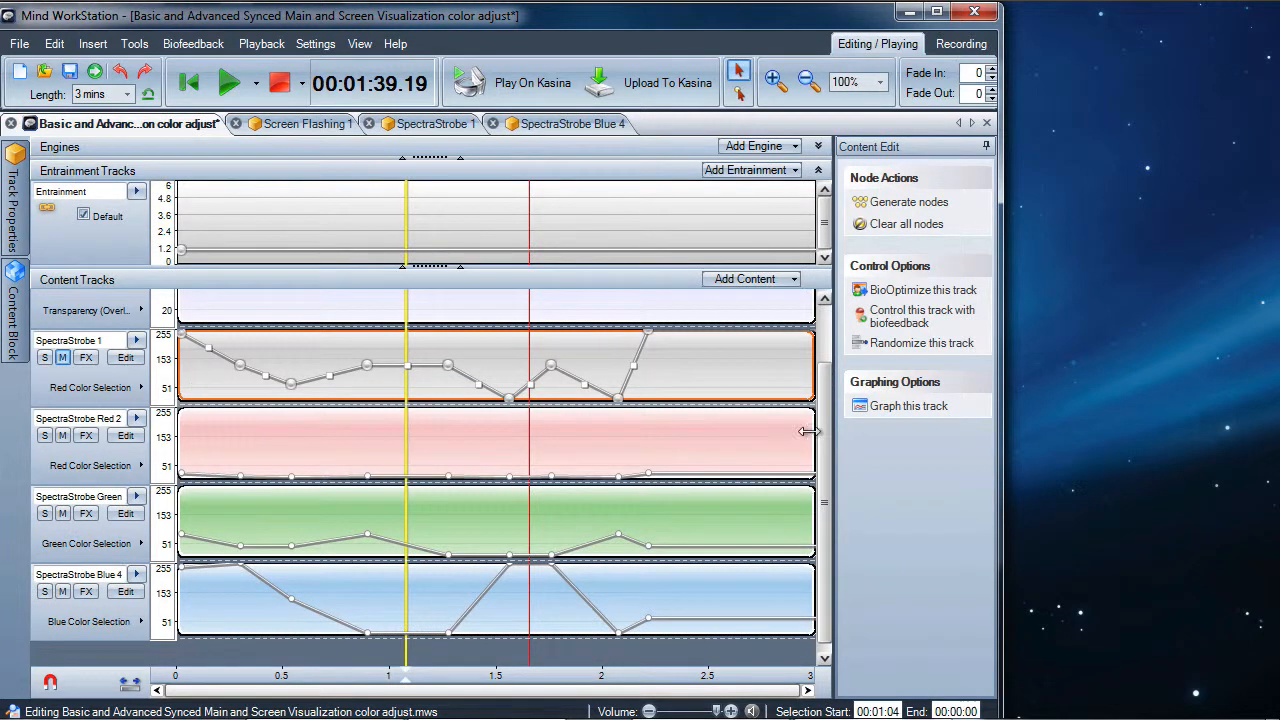
drag(826, 453, 824, 482)
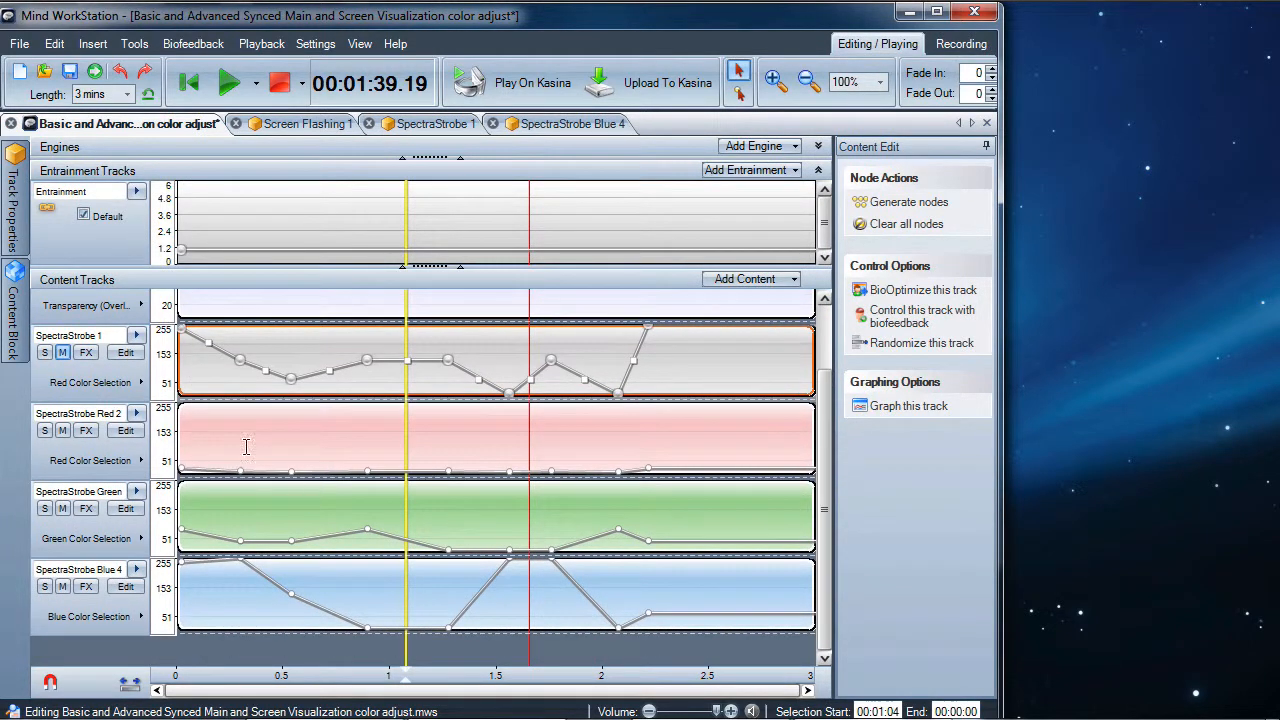